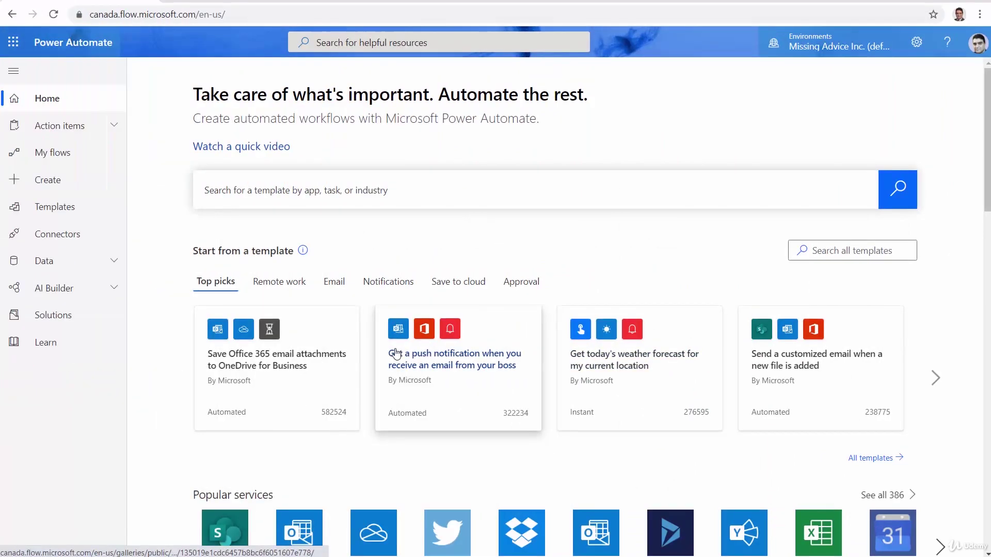
- Create an instant flow named 'Loop Demo' with the 'Manually trigger a flow' trigger
click(33, 190)
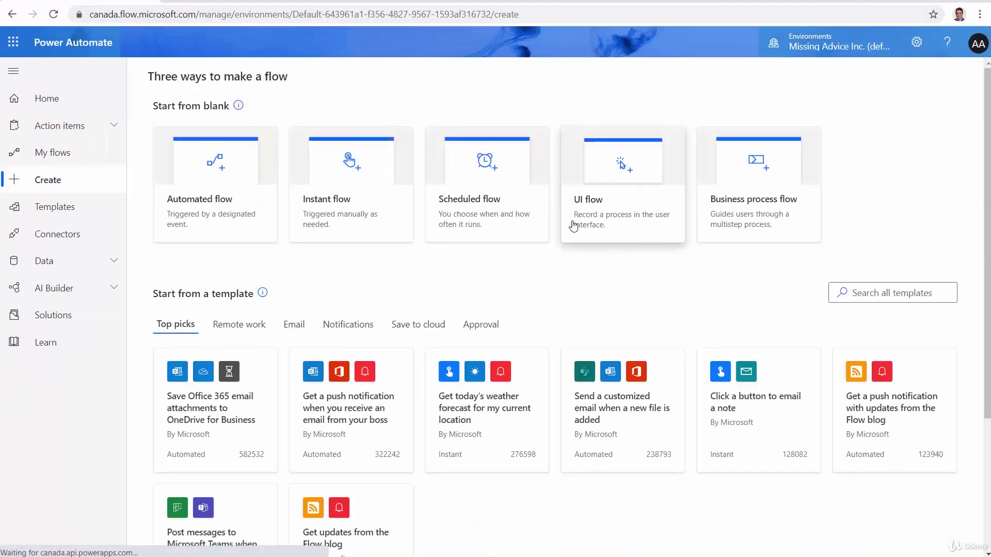
click(341, 196)
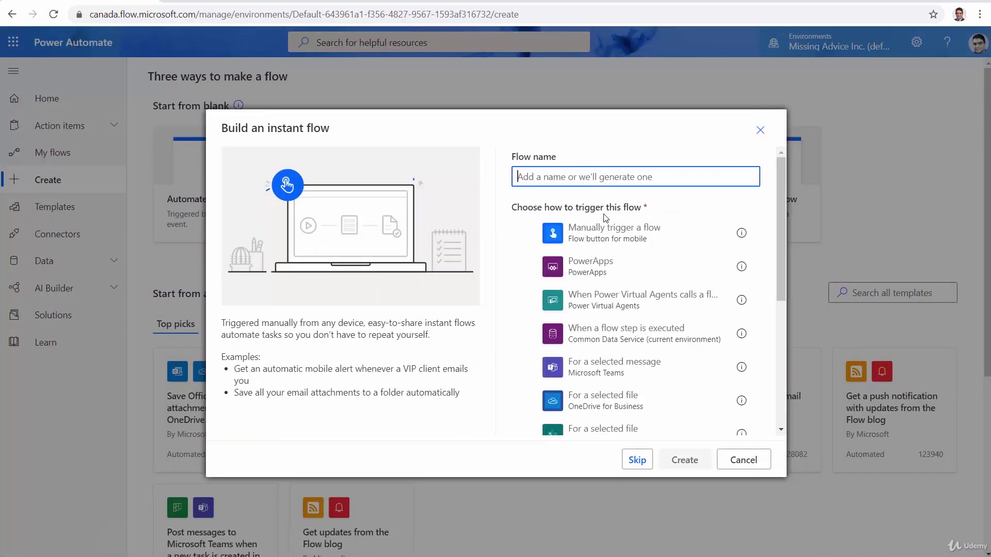
text(Loop )
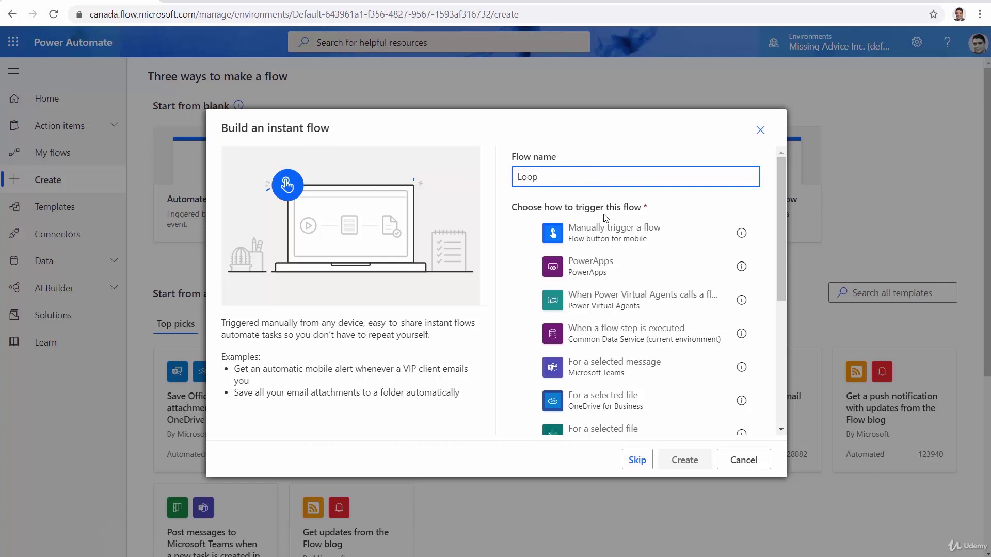
text(Demo)
click(596, 242)
click(676, 459)
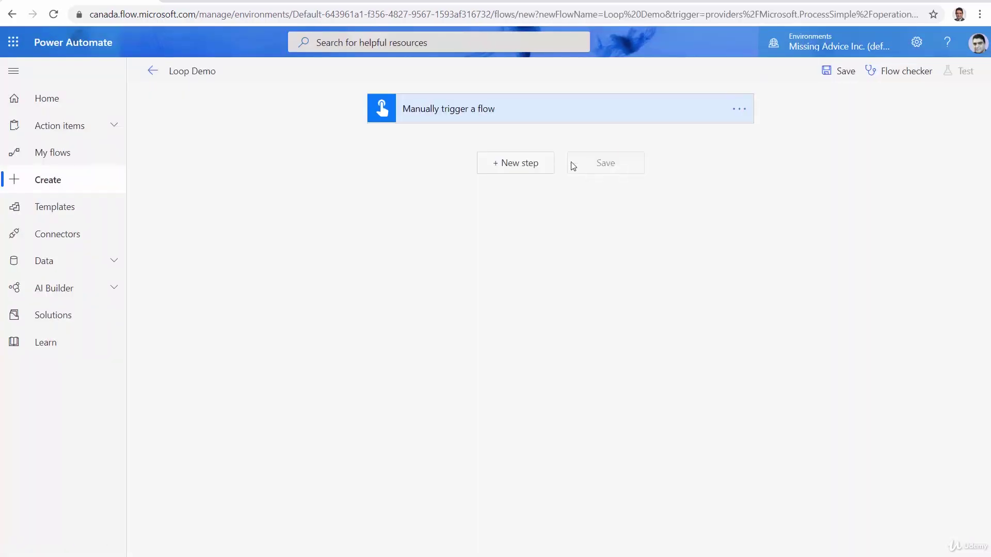
- Add an Initialize variable step defining Array MyArray as ["Ali", "James", "Sarah", "Alice"], then save
click(517, 164)
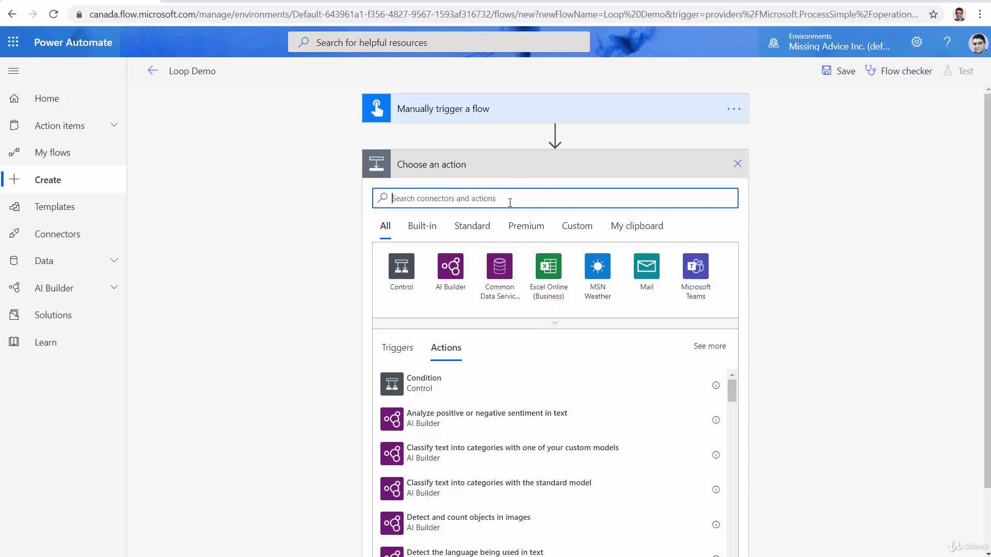
text(Initial)
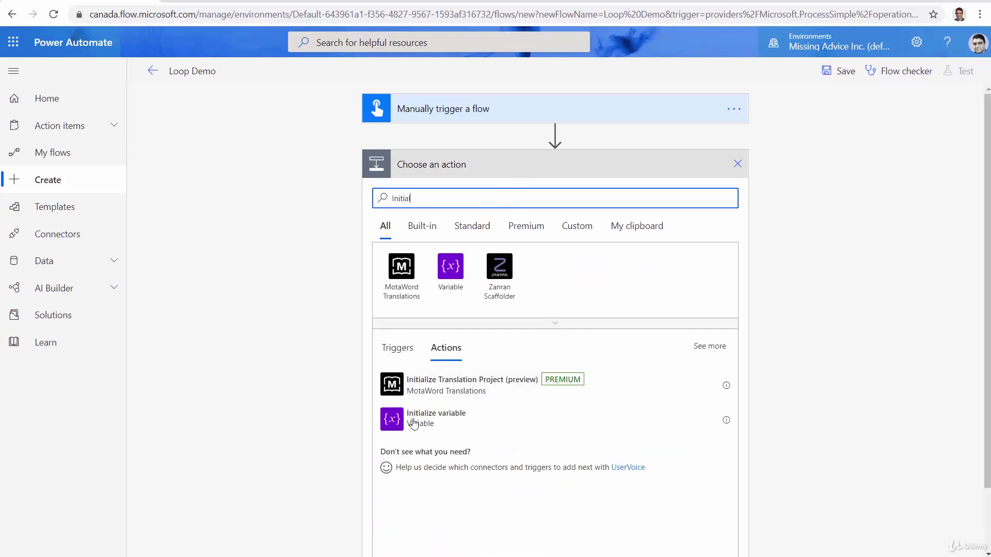
click(436, 417)
click(521, 196)
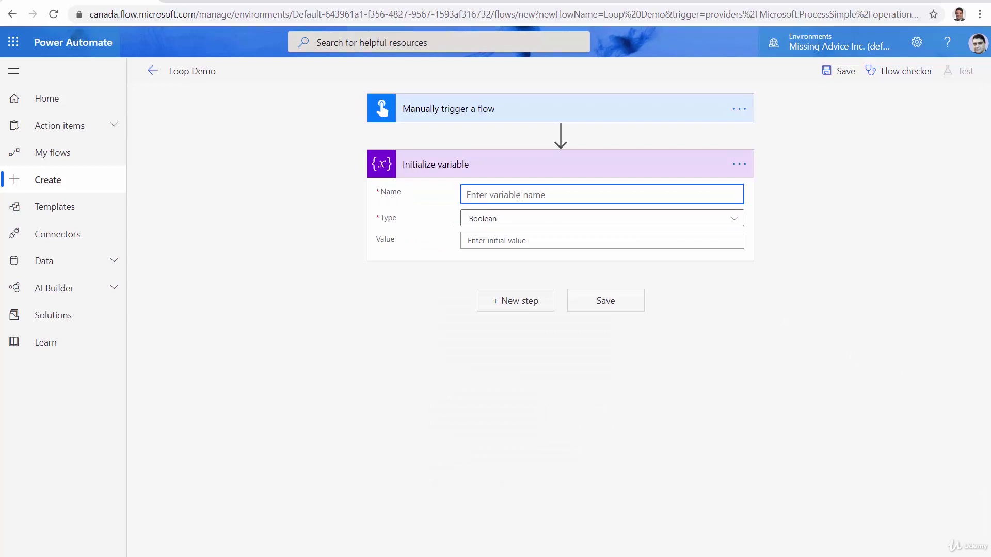
text(My)
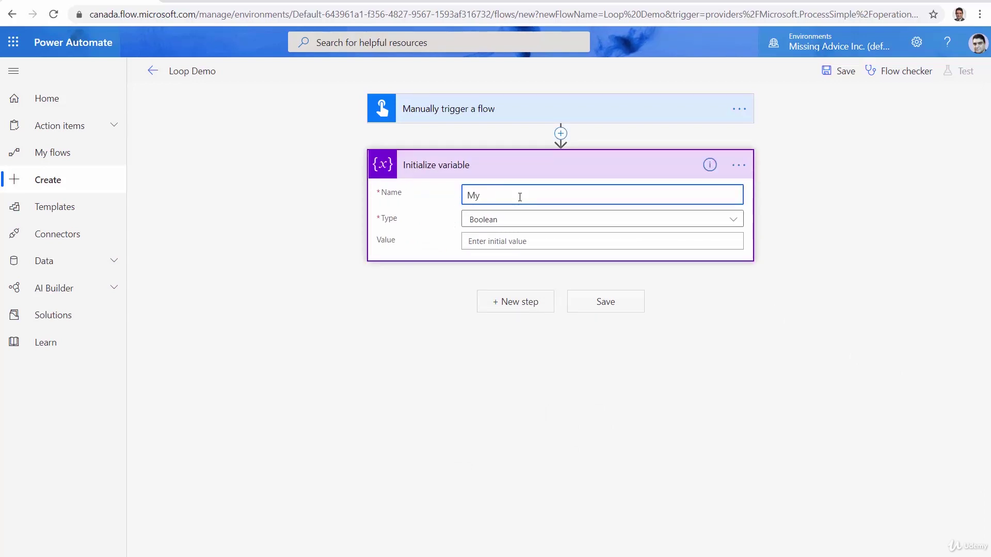
text(Array)
click(469, 221)
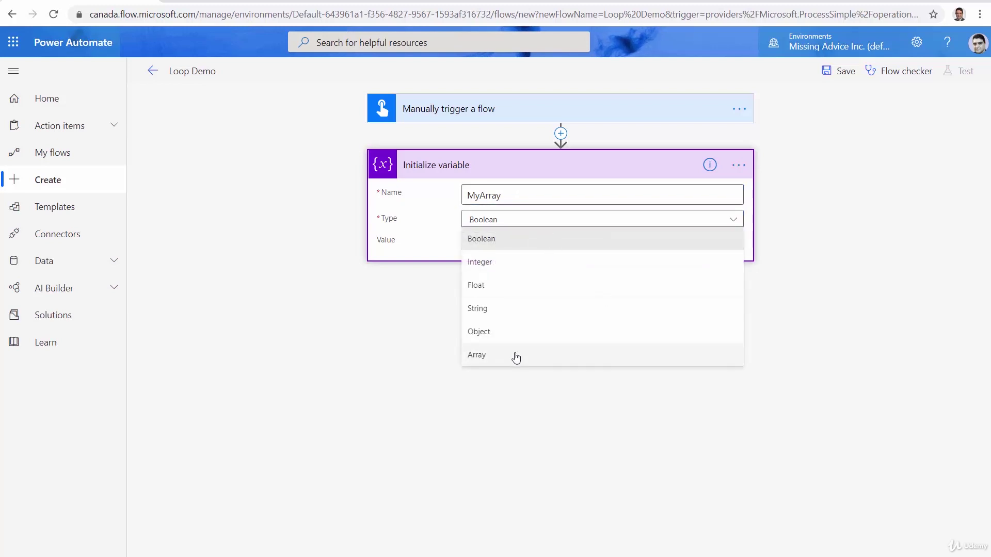
click(518, 356)
click(488, 241)
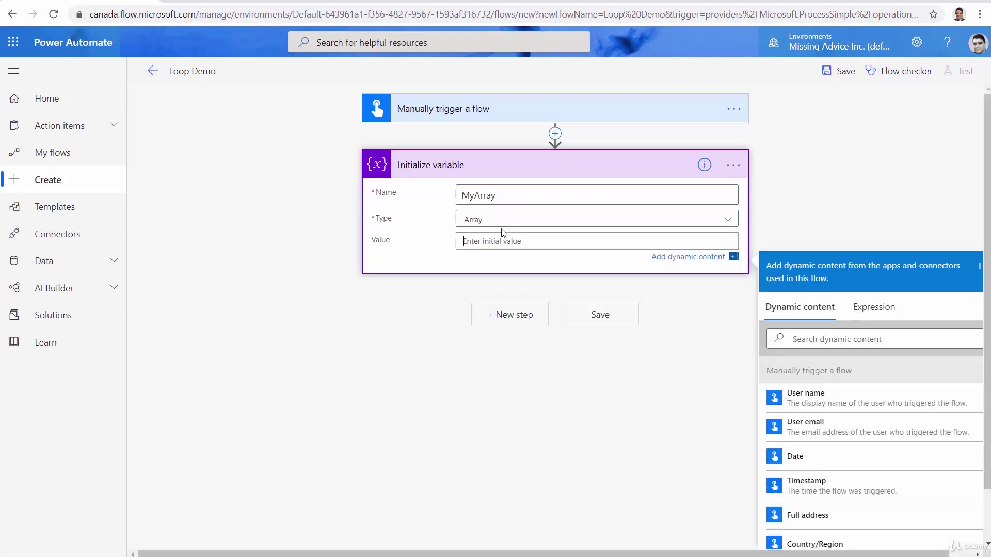
text([)
text(")
text(All)
text(, ")
text(James)
text(", "")
text(Sarah)
text(", ""Alice)
click(588, 316)
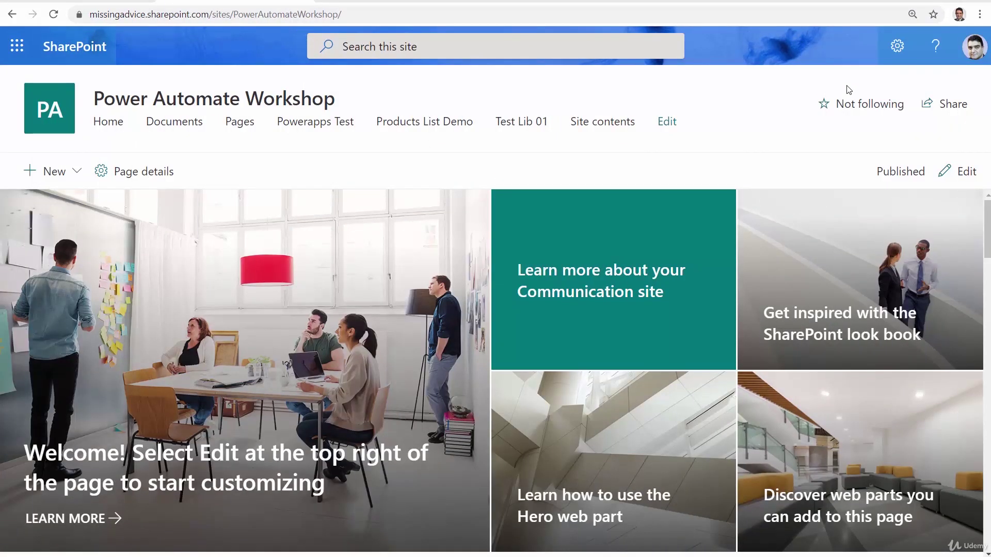
- Add a Custom List app named 'My Friends' to the site
click(897, 46)
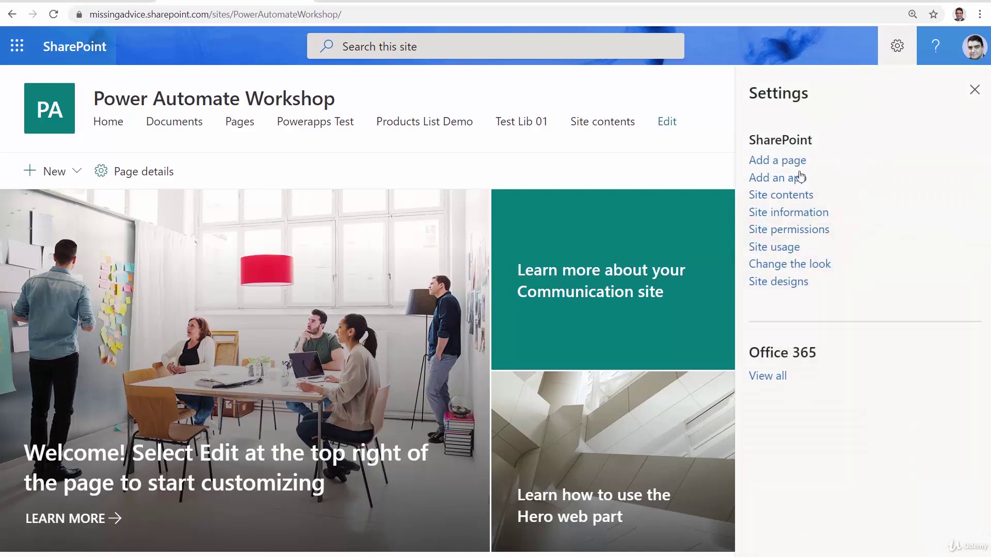
click(775, 178)
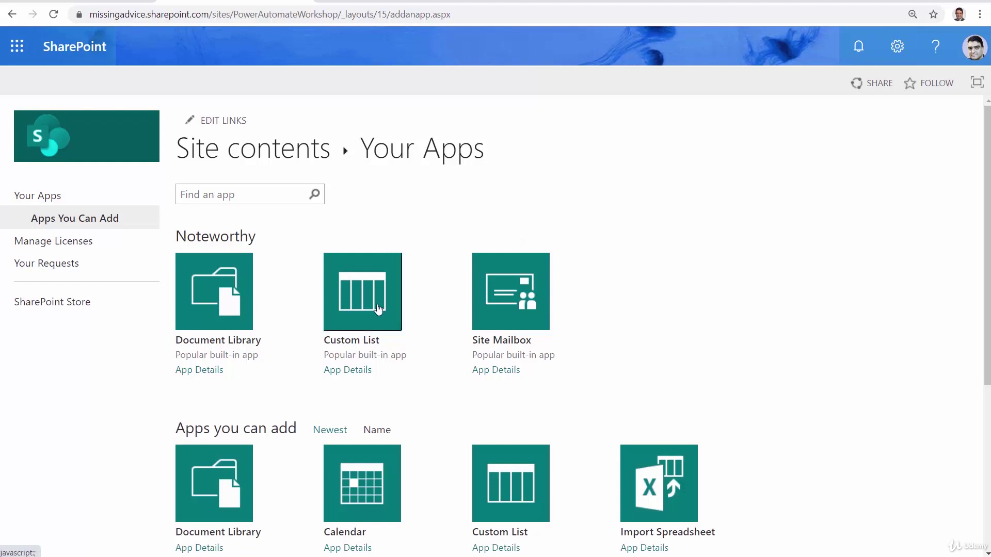
click(393, 280)
click(602, 296)
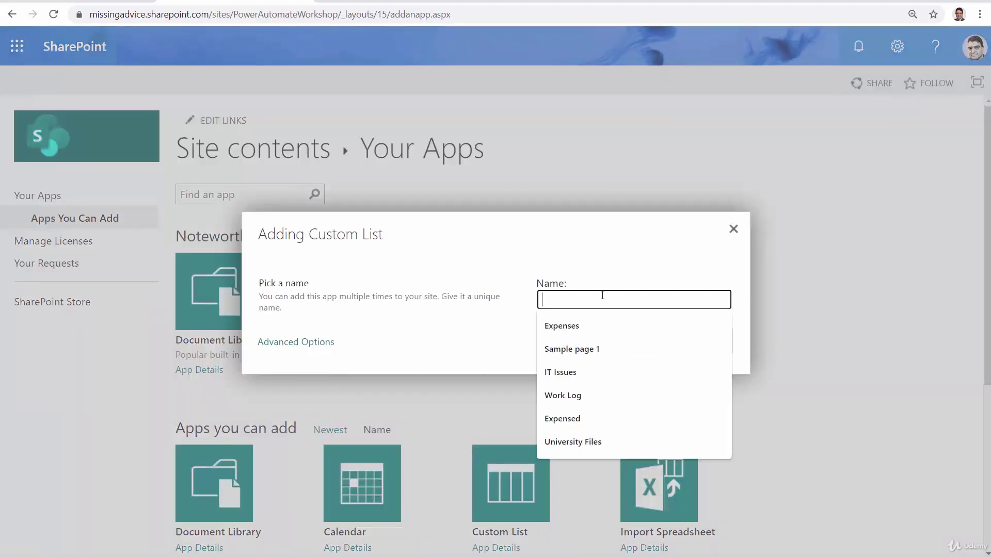
text(My F)
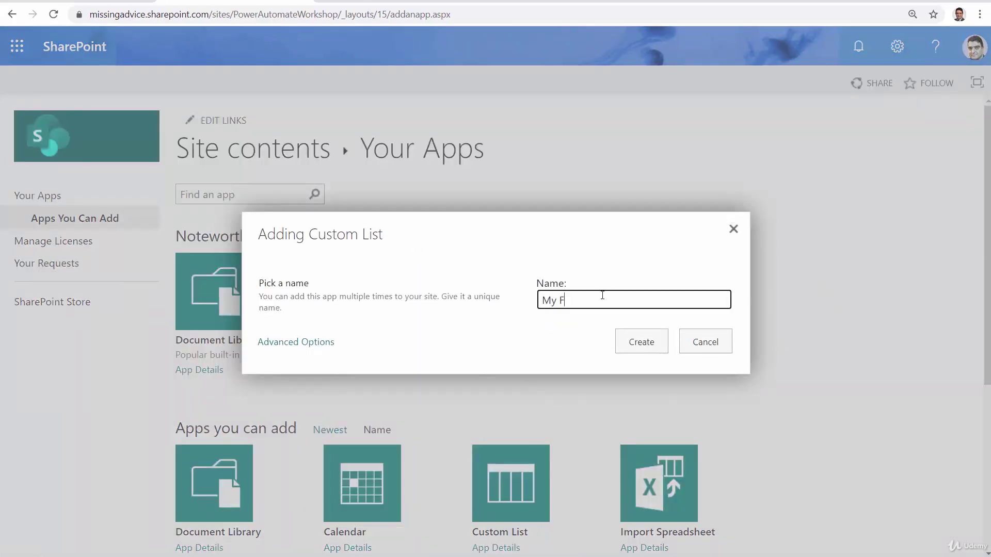
text(riends)
click(646, 340)
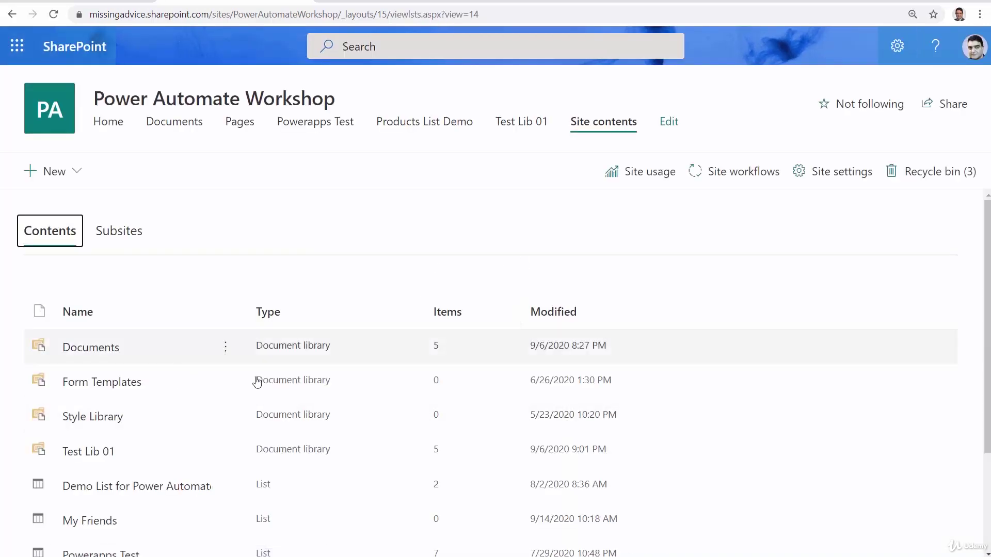
- Open the new My Friends list from Site contents, then return to the Loop Demo flow
scroll(257, 382, down, 3)
click(82, 316)
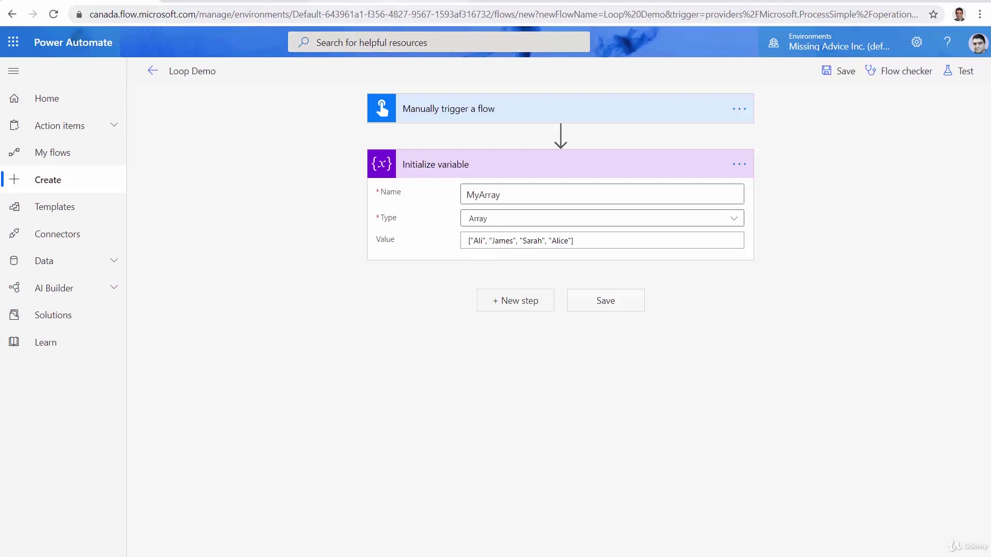
key(ctrl+Tab)
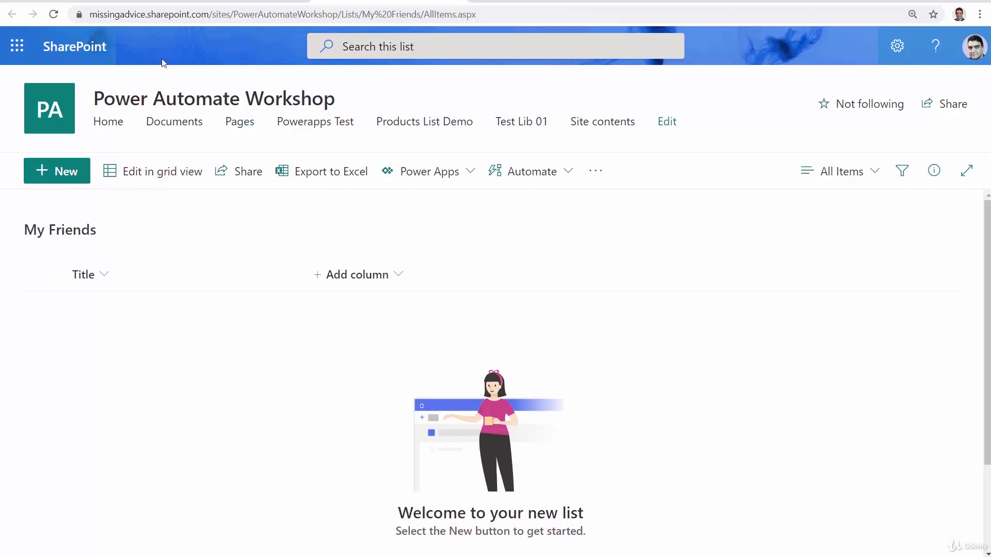
click(85, 1)
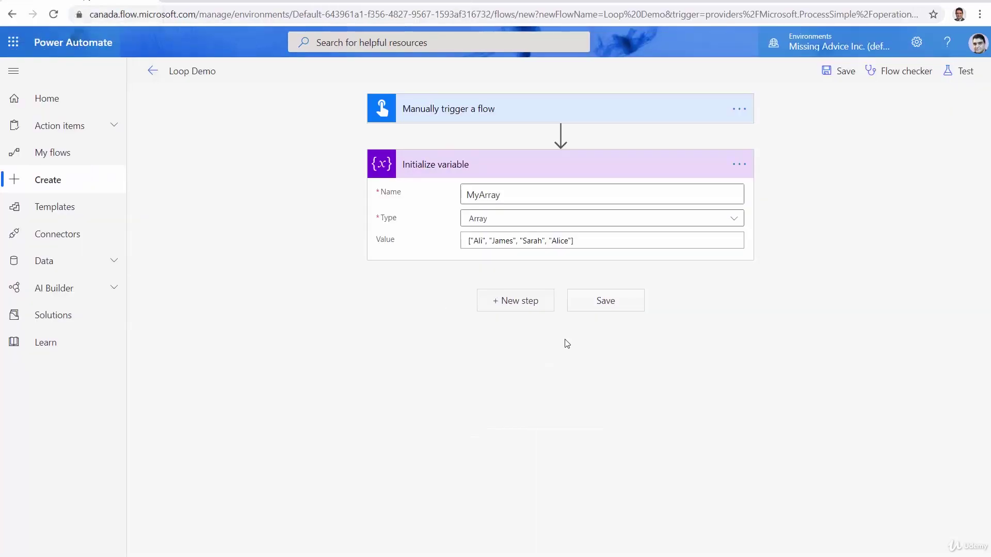
- Add an Apply to each loop after the variable step, iterating over MyArray
click(517, 310)
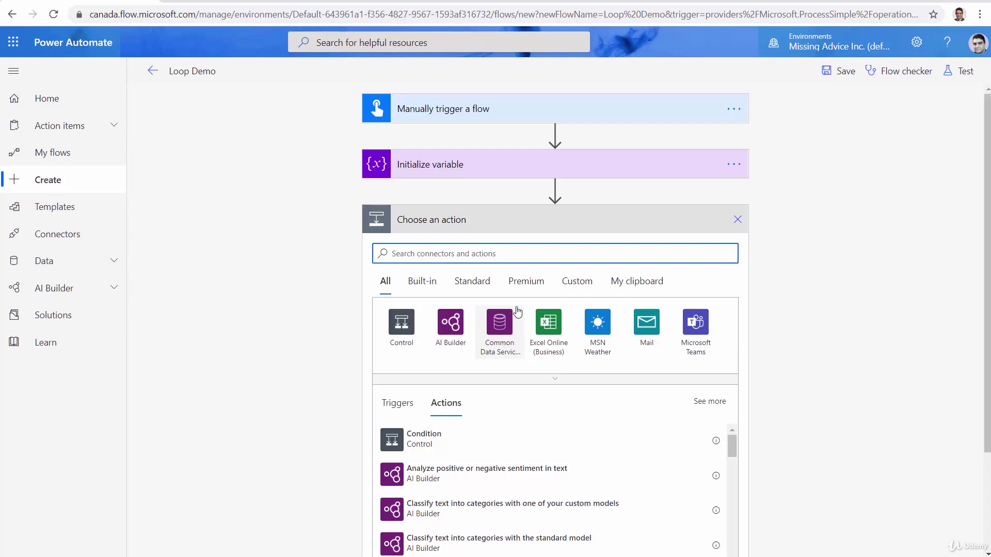
text(Apply)
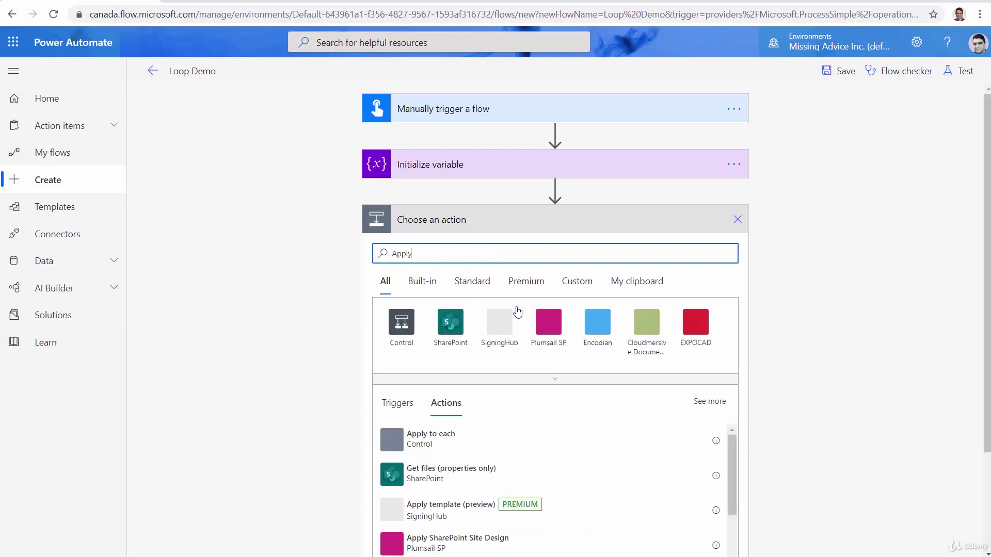
click(402, 447)
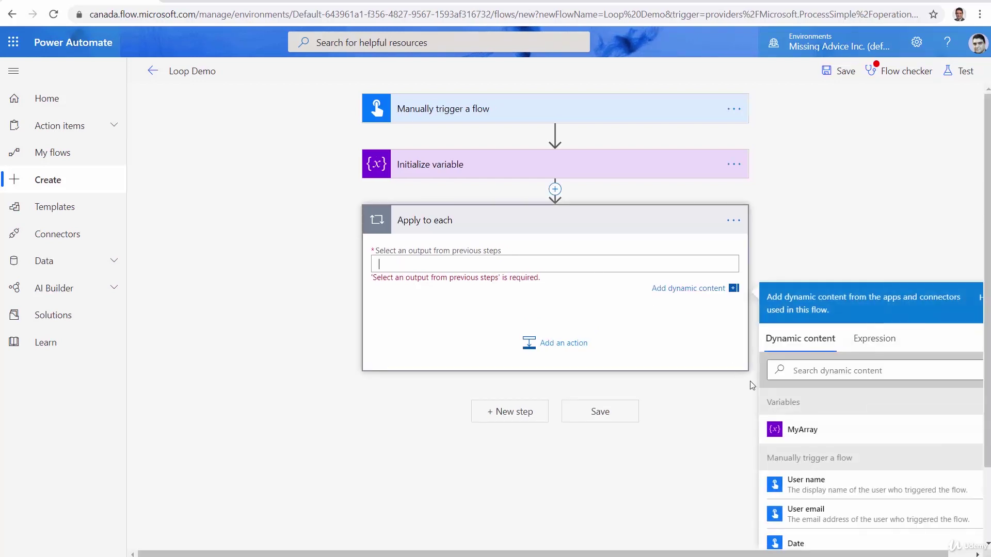
click(811, 426)
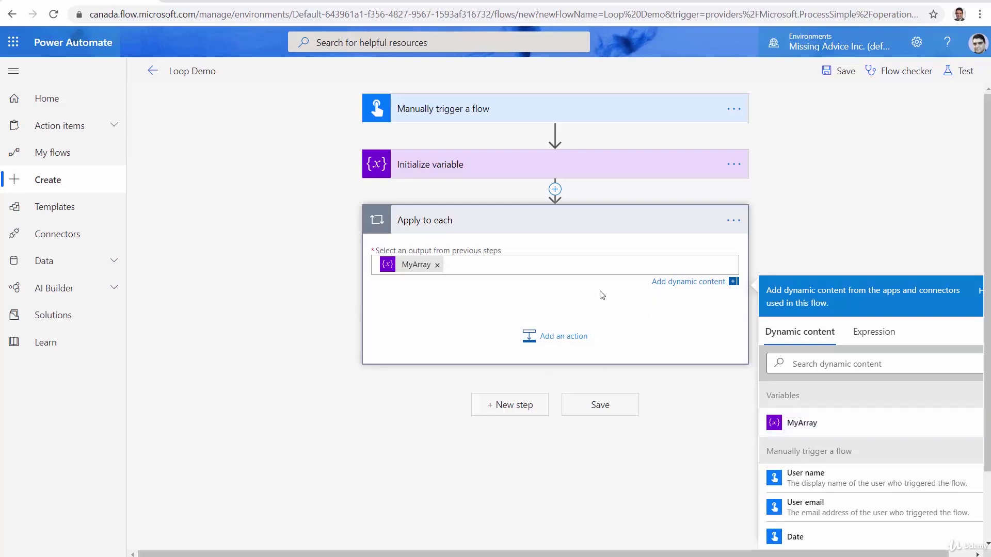
- Add a SharePoint Create item action inside the Apply to each loop
click(559, 341)
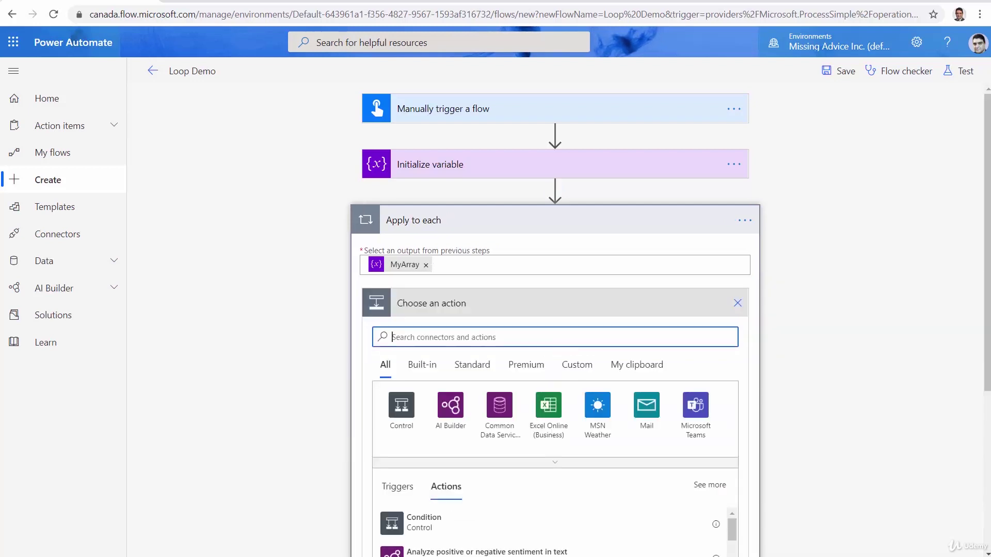
text(SharePoint)
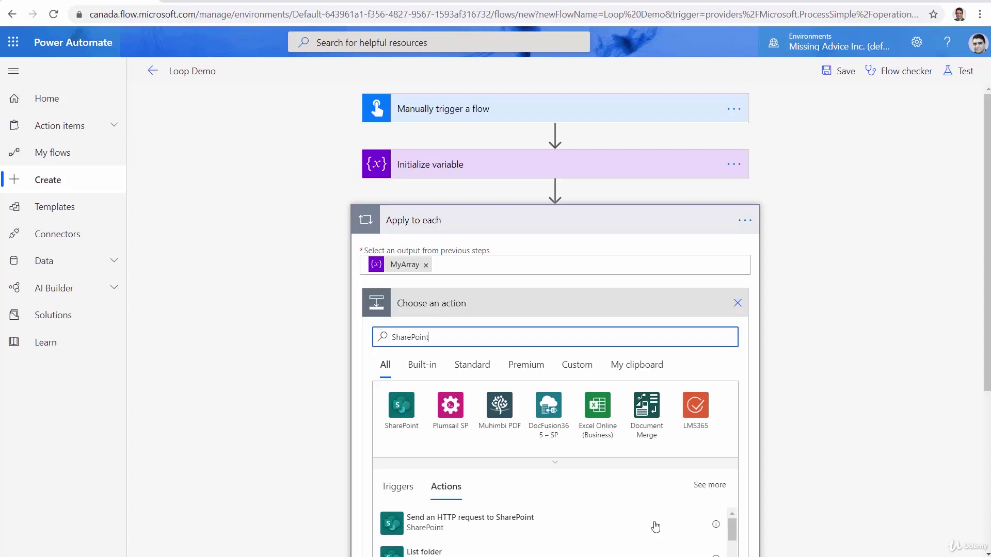
click(414, 418)
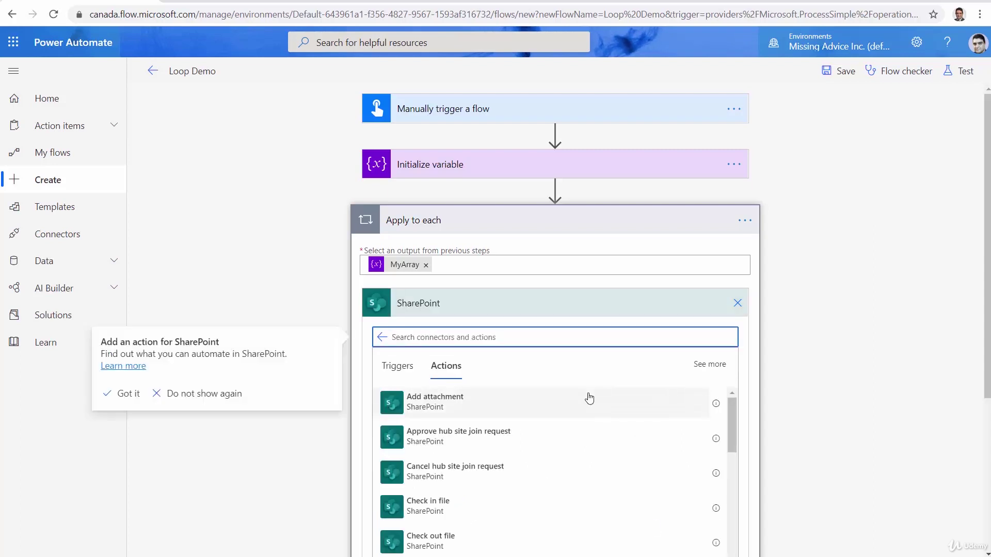
text(Create)
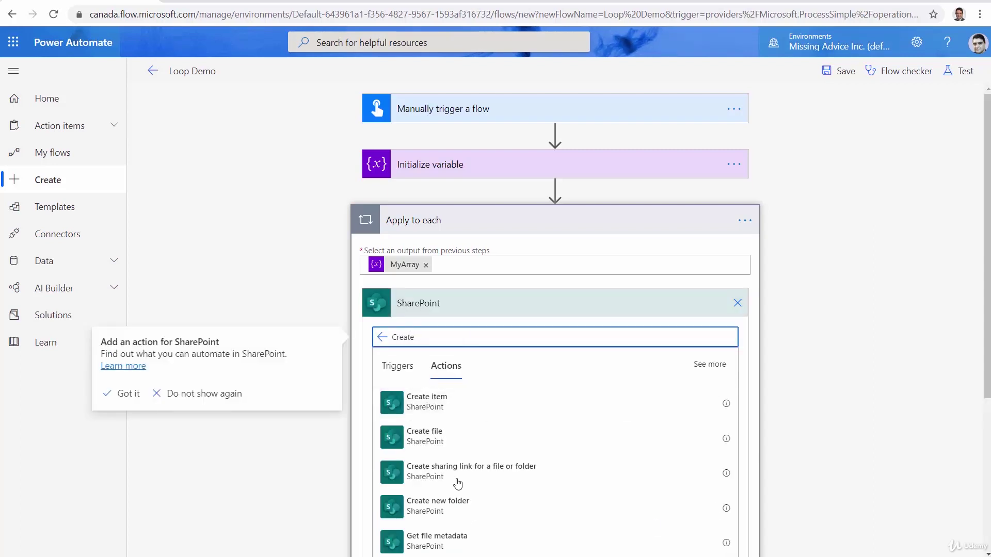
click(411, 408)
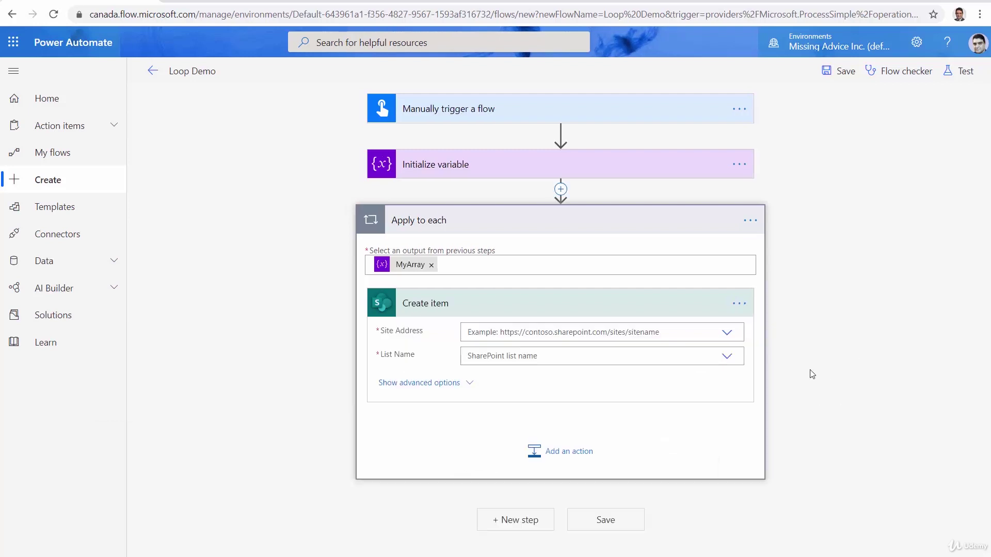
- Target the Power Automate Workshop site's My Friends list, set Title to Current item, and save
click(727, 334)
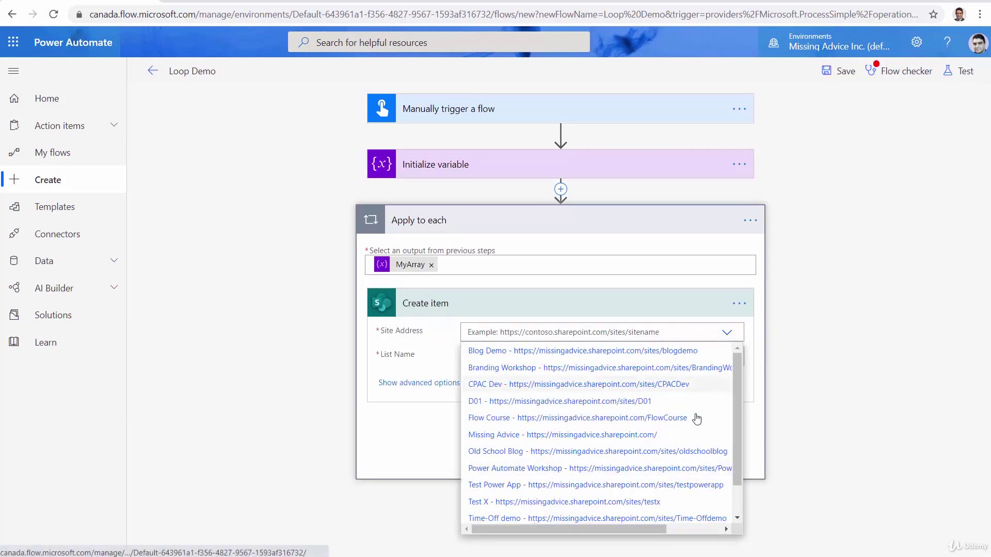
click(520, 469)
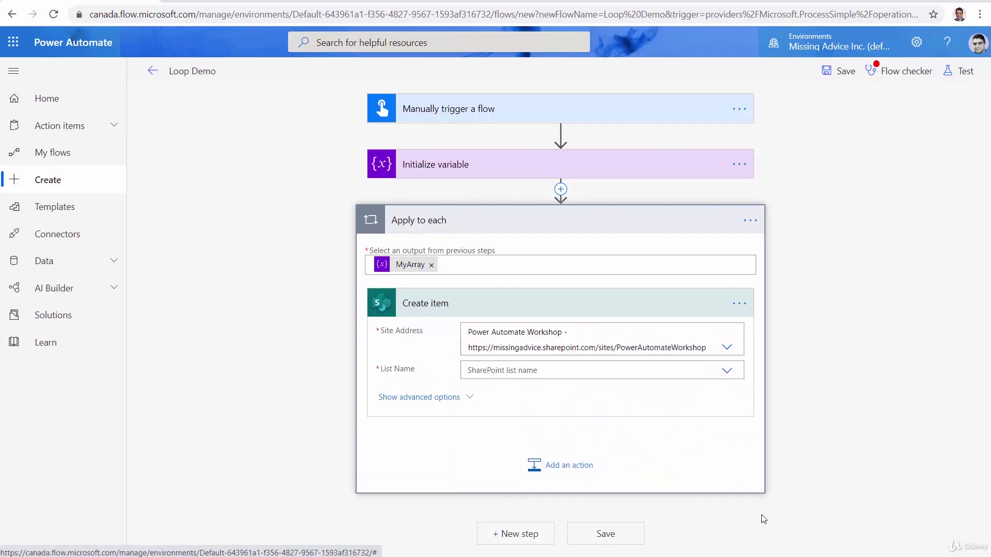
click(523, 371)
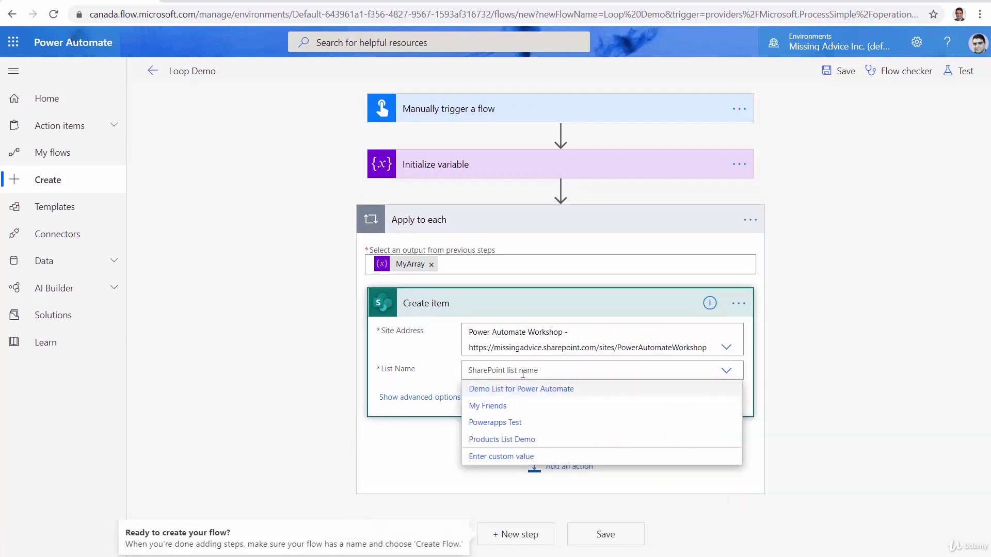
click(480, 410)
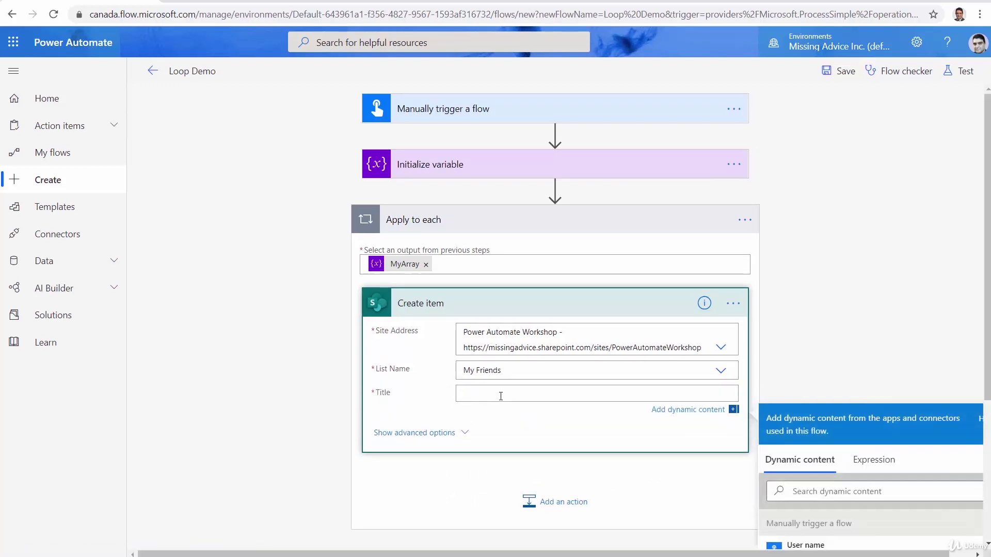
scroll(945, 449, down, 4)
scroll(944, 449, down, 4)
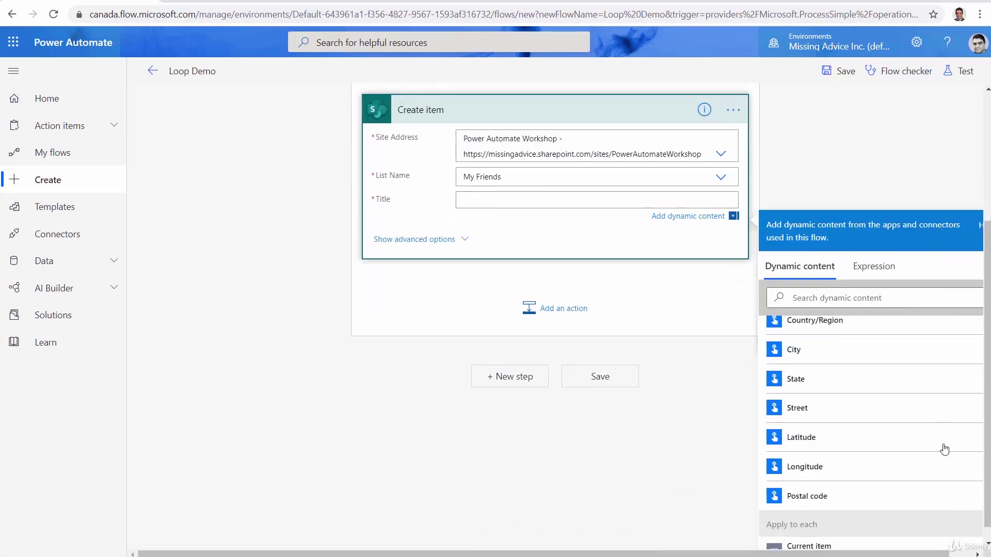
scroll(855, 531, down, 1)
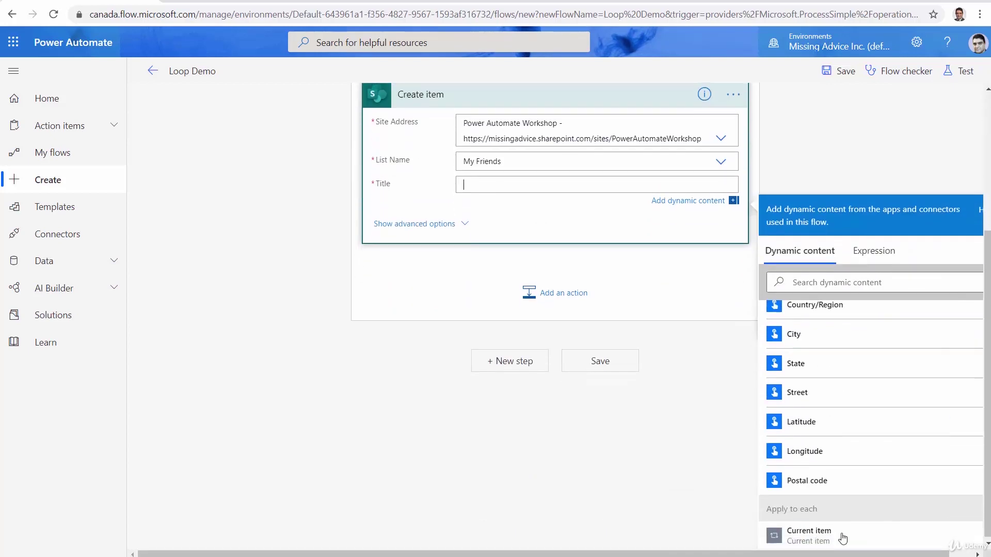
click(798, 536)
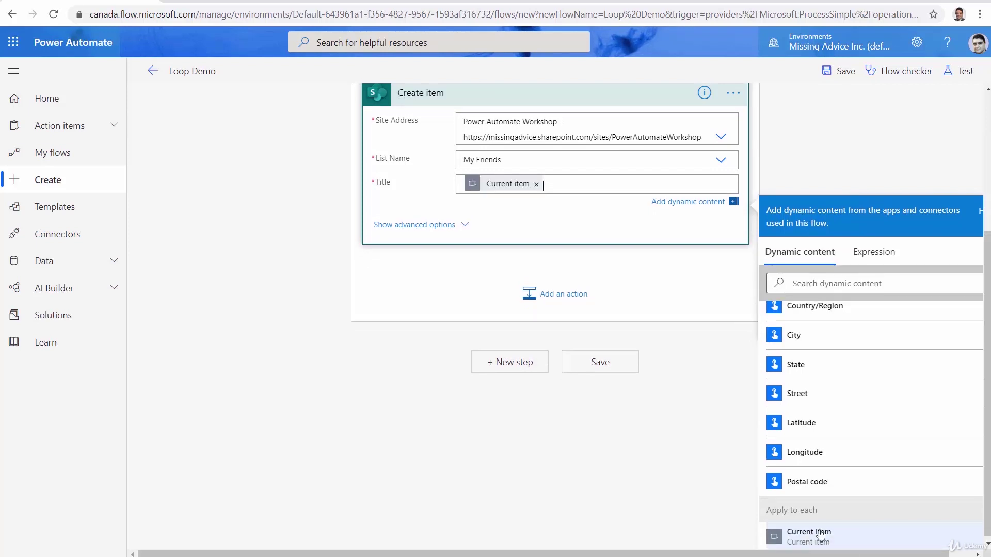
click(595, 372)
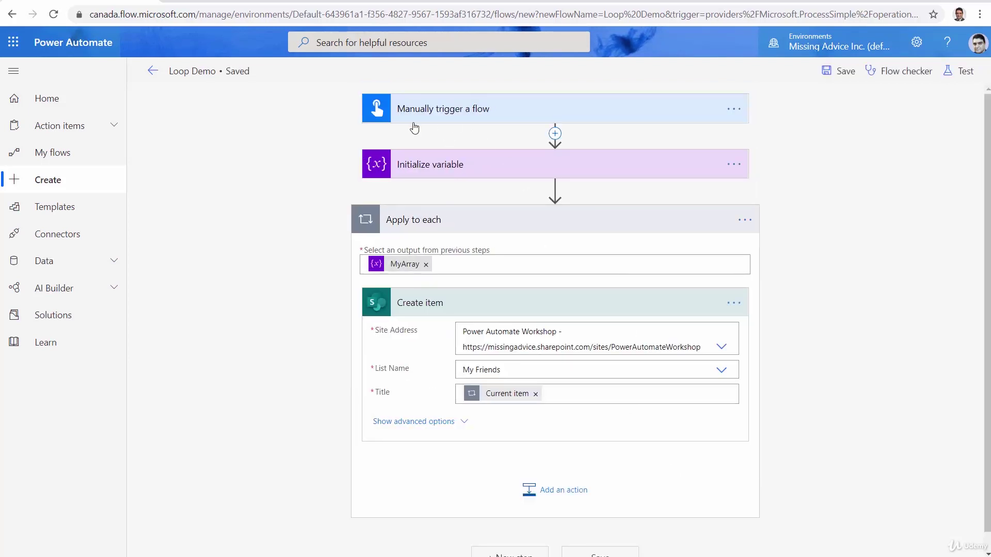
- Expand the Initialize variable step to show Ali, James, Sarah and Alice, checking the empty My Friends list
mouse_move(622, 145)
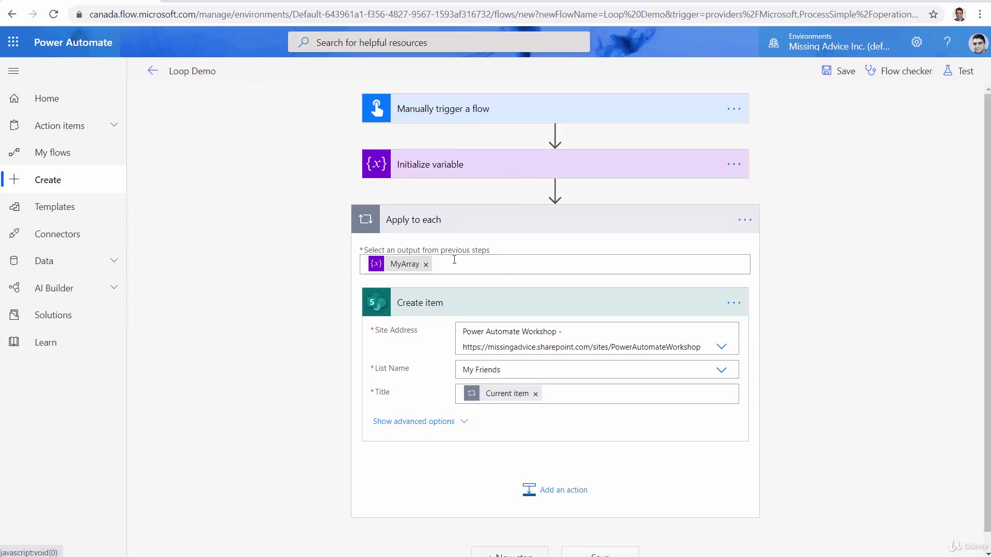
click(465, 174)
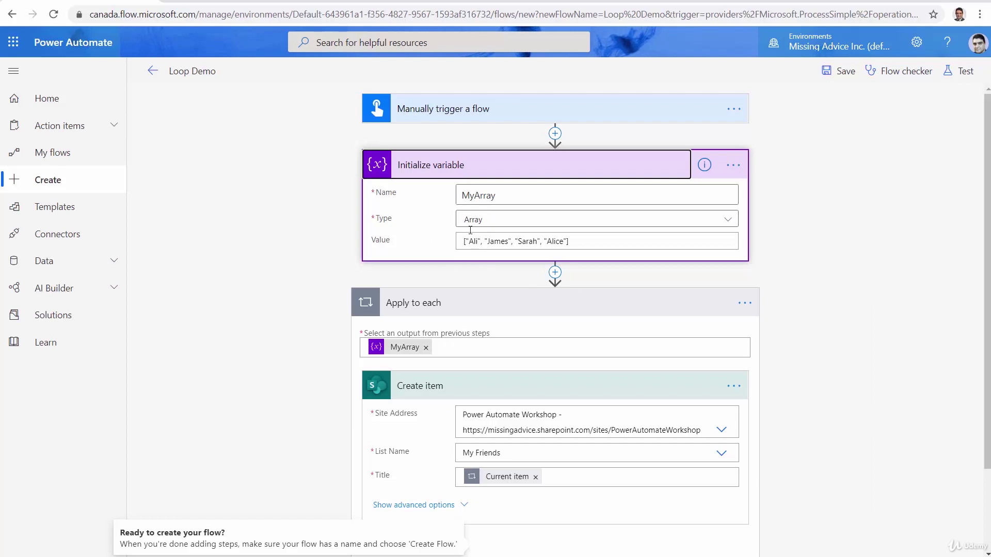
key(ctrl+Tab)
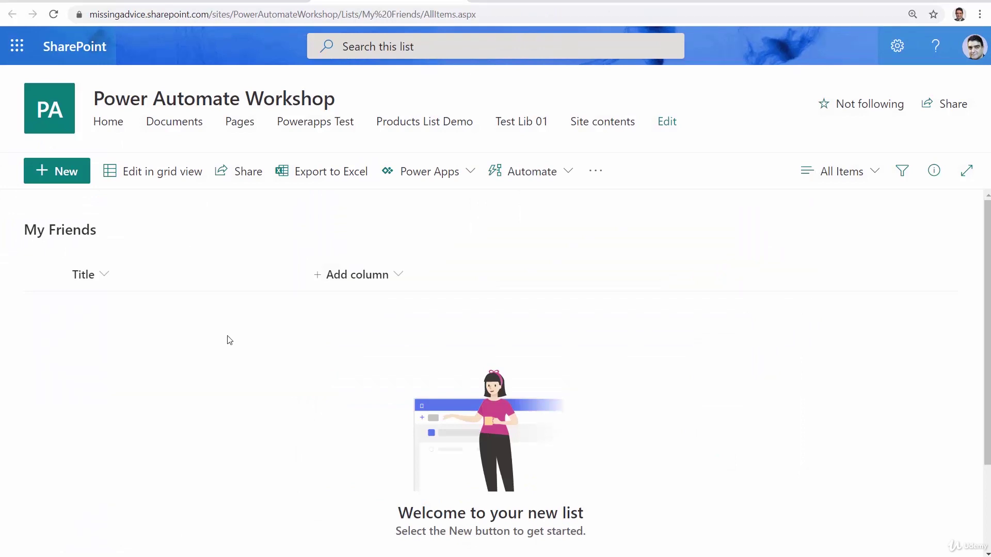
key(ctrl+Tab)
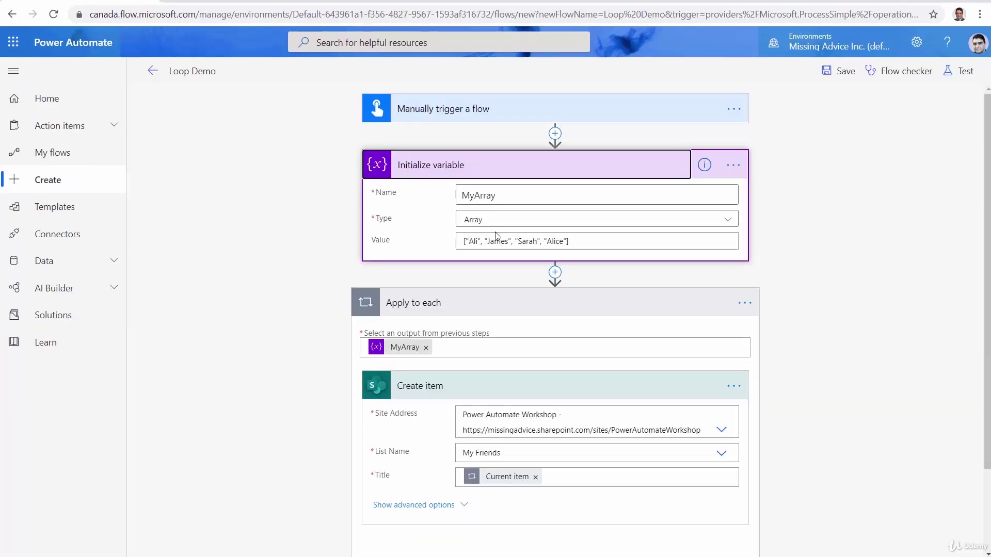
- Save and run a manual test of Loop Demo, then check the My Friends list
click(844, 71)
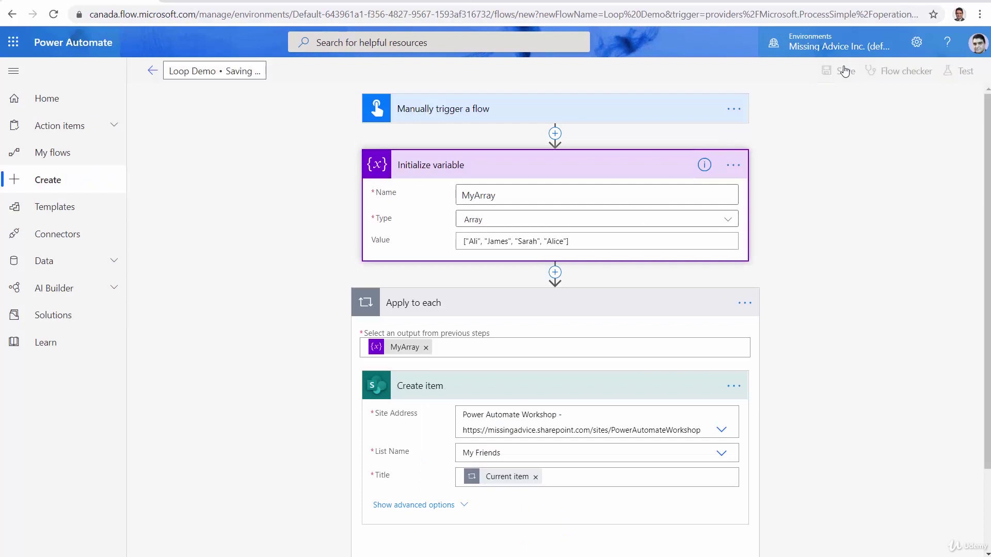
click(963, 77)
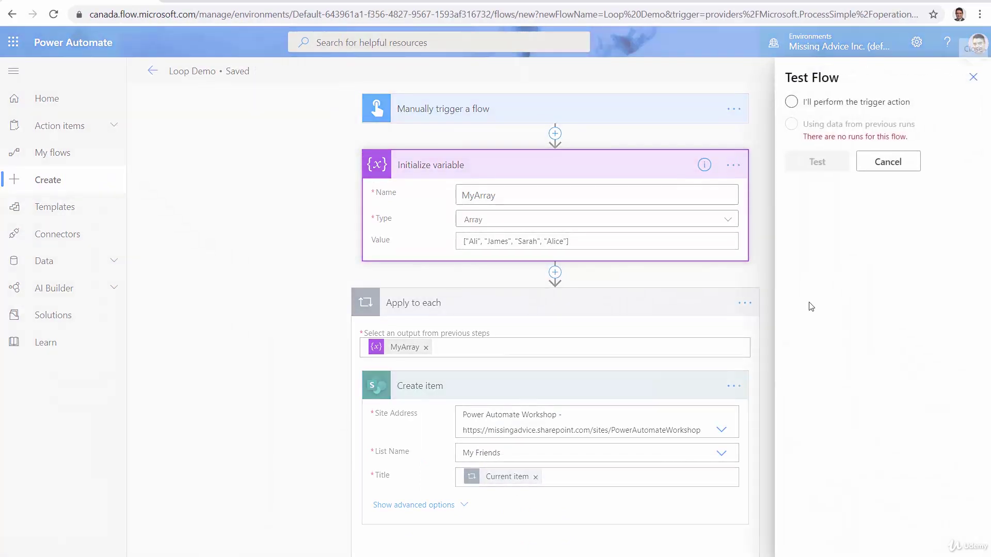
click(792, 101)
click(817, 161)
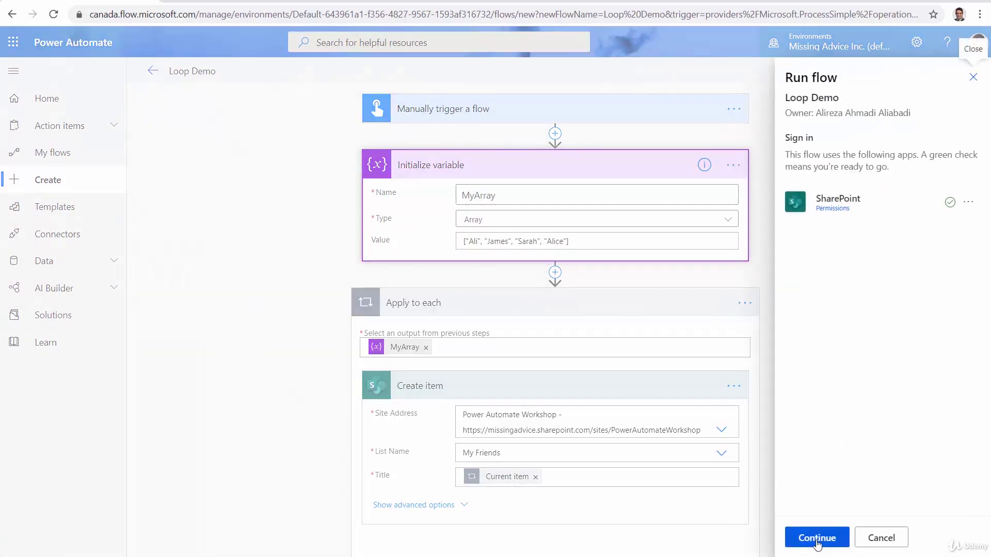
click(817, 539)
click(817, 539)
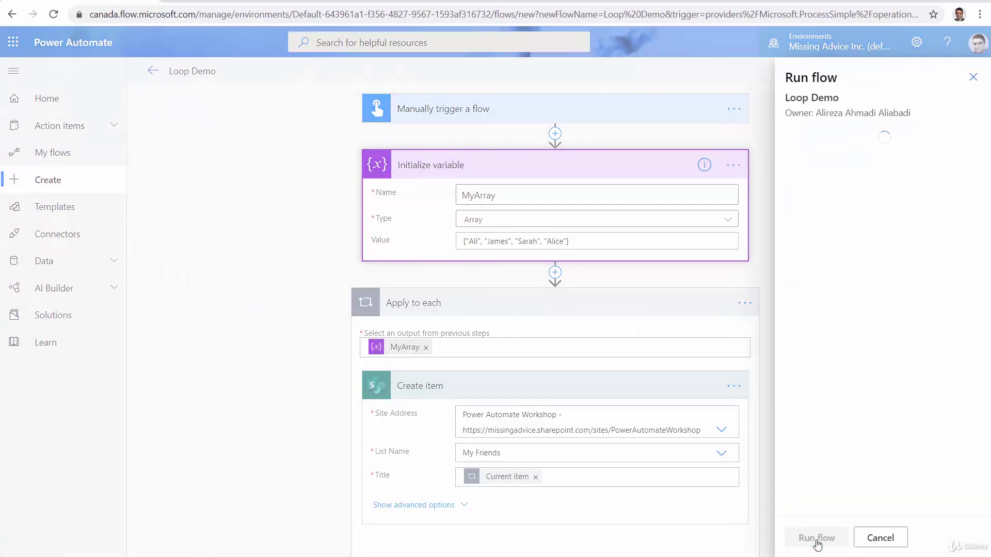
click(816, 541)
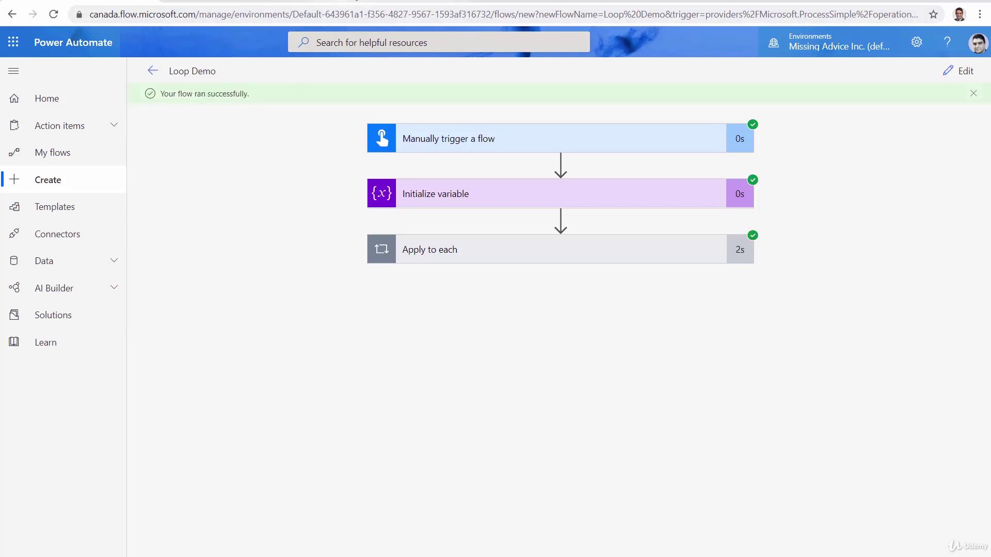
click(361, 2)
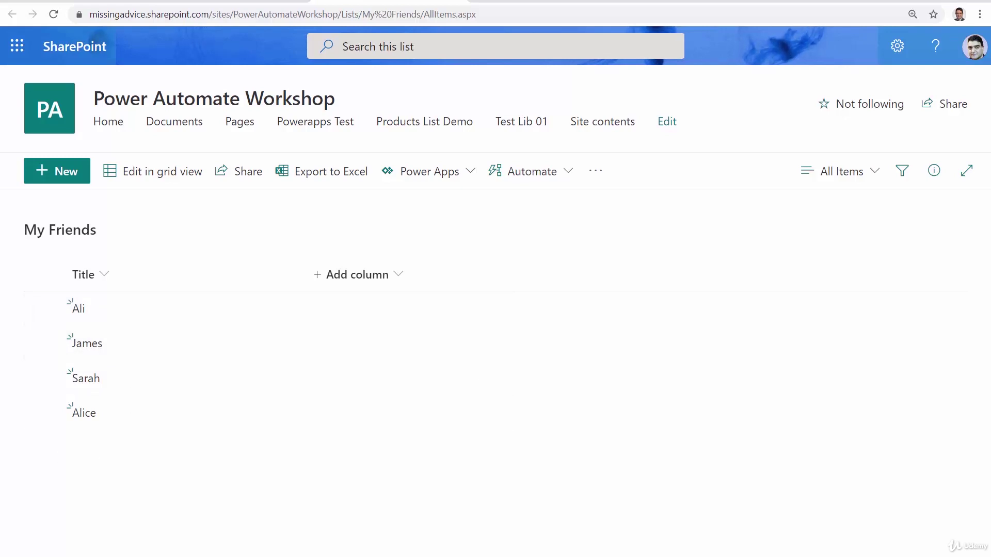
- Go back to the flow's run view and reopen Loop Demo in edit mode
click(232, 1)
click(962, 70)
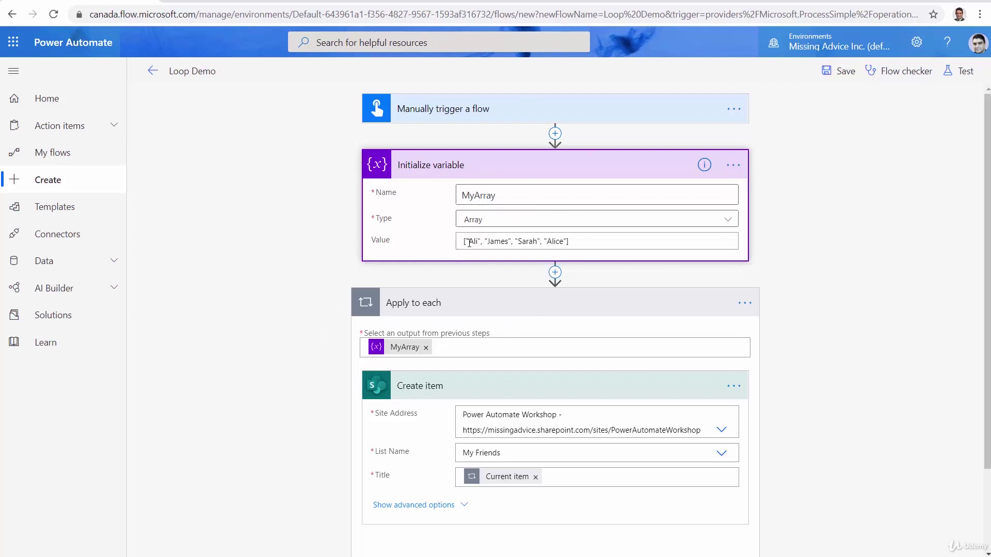
- Collapse the Apply to each and Initialize variable cards, then view the My Friends list
click(499, 303)
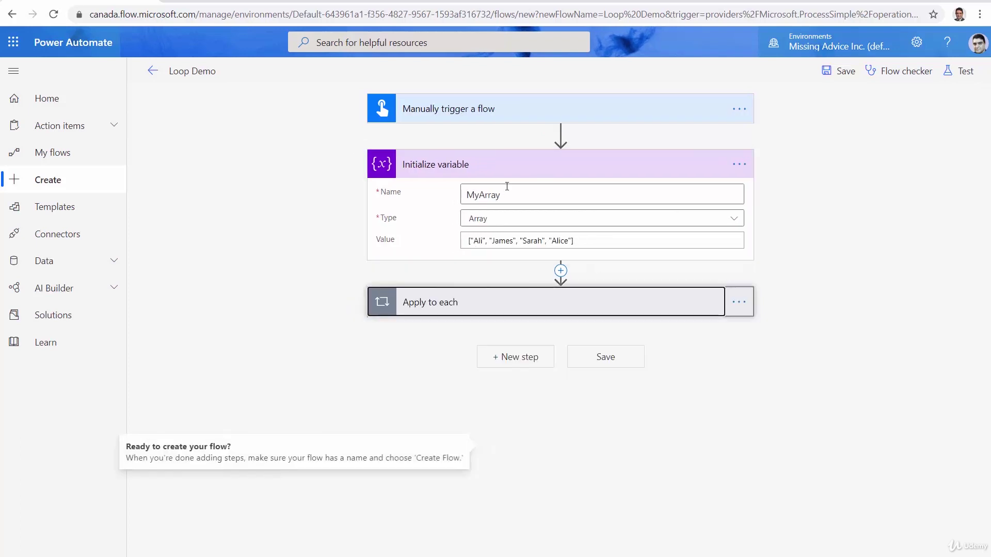
click(511, 166)
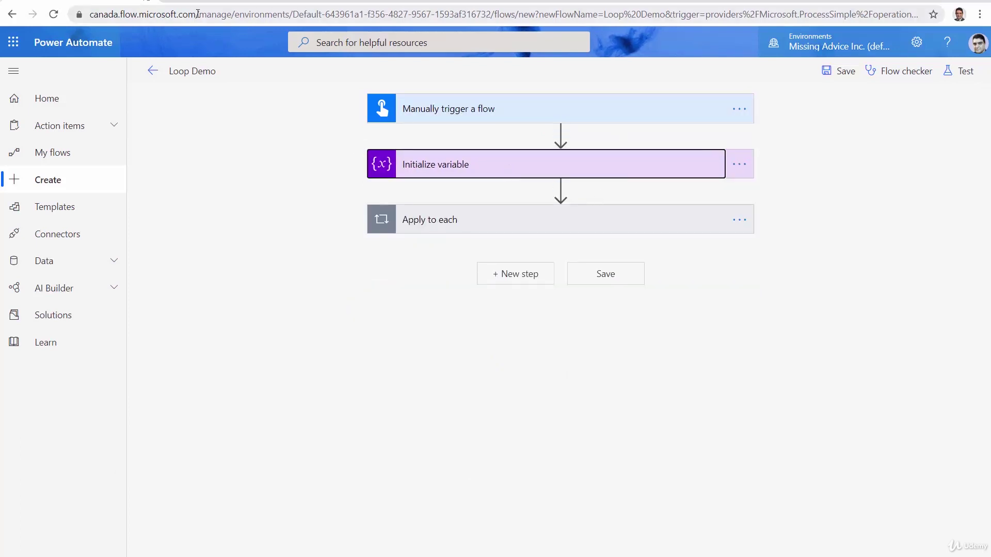
click(368, 1)
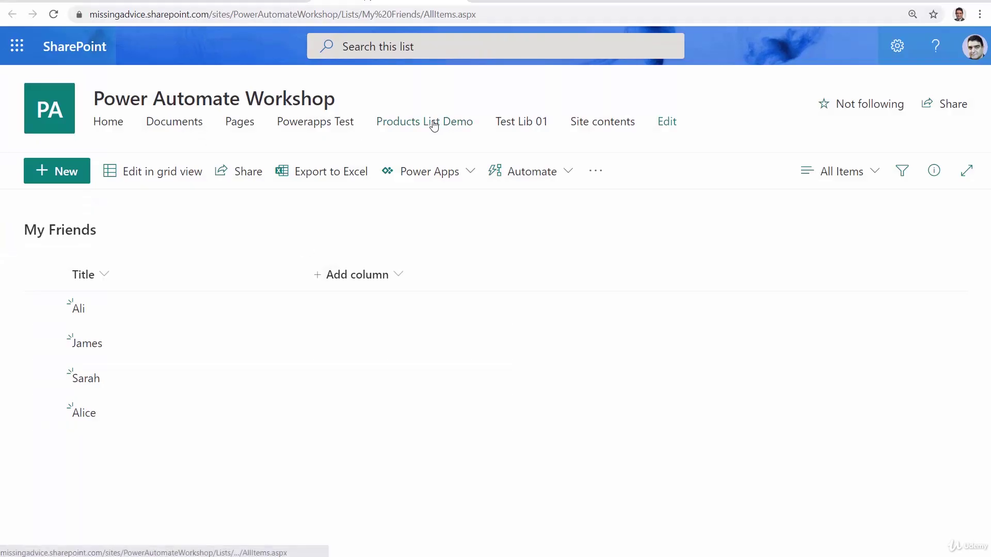
- Open the Products List Demo list from the site navigation
click(412, 129)
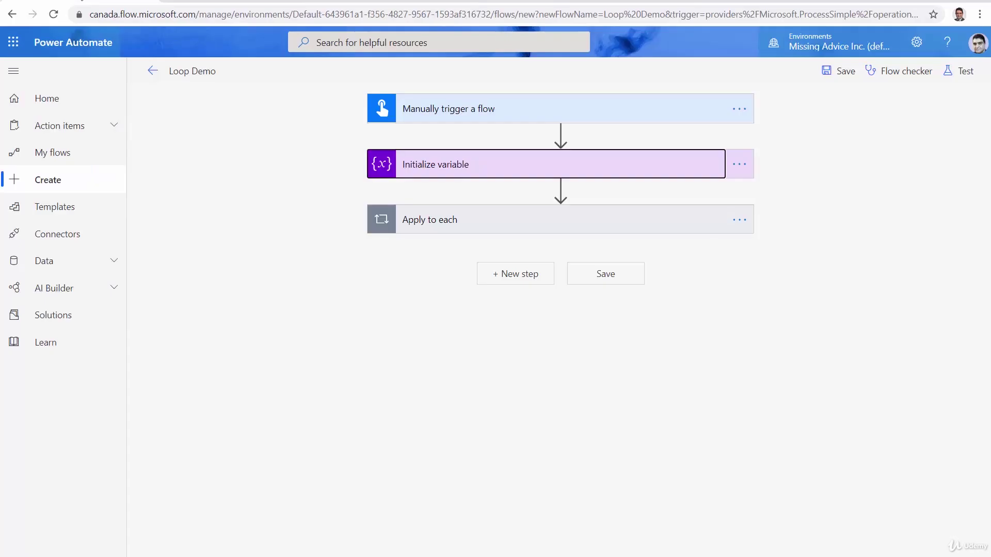
- Add a SharePoint Get items step after the Apply to each loop
click(507, 282)
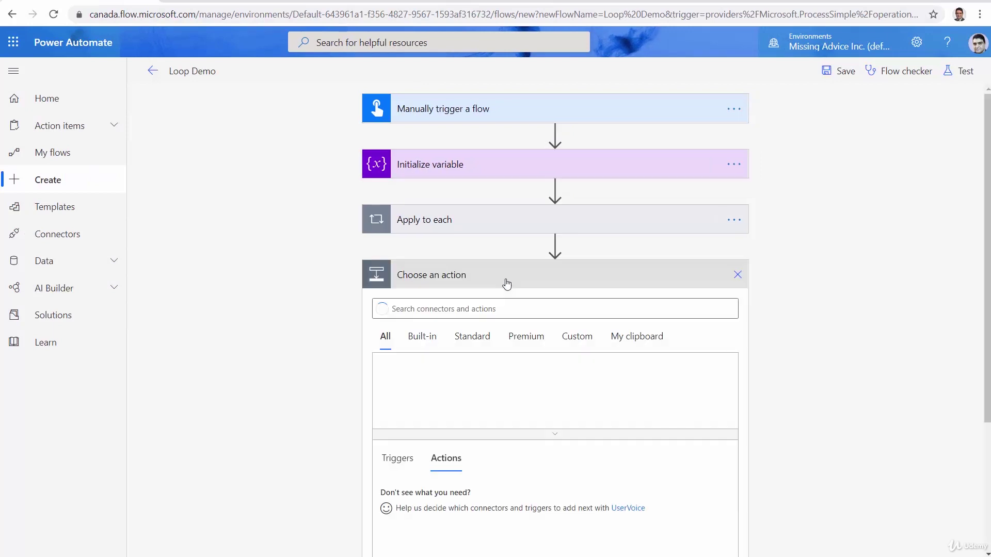
text(SharePoint)
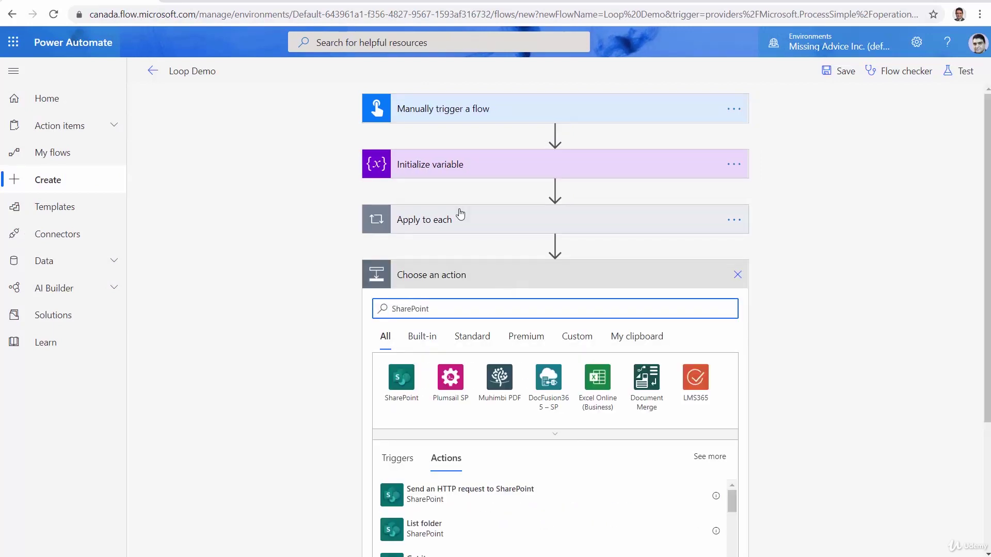
scroll(580, 460, down, 2)
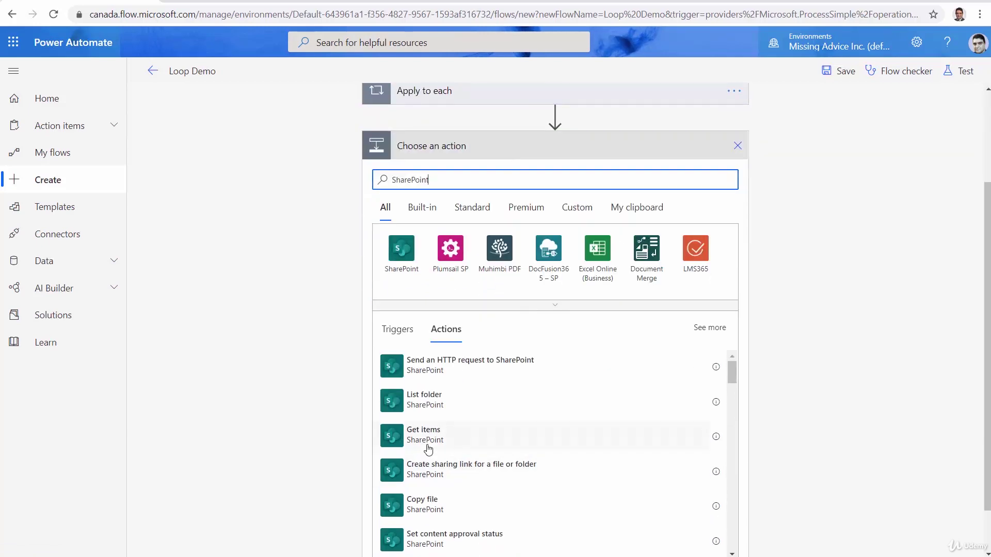
click(425, 439)
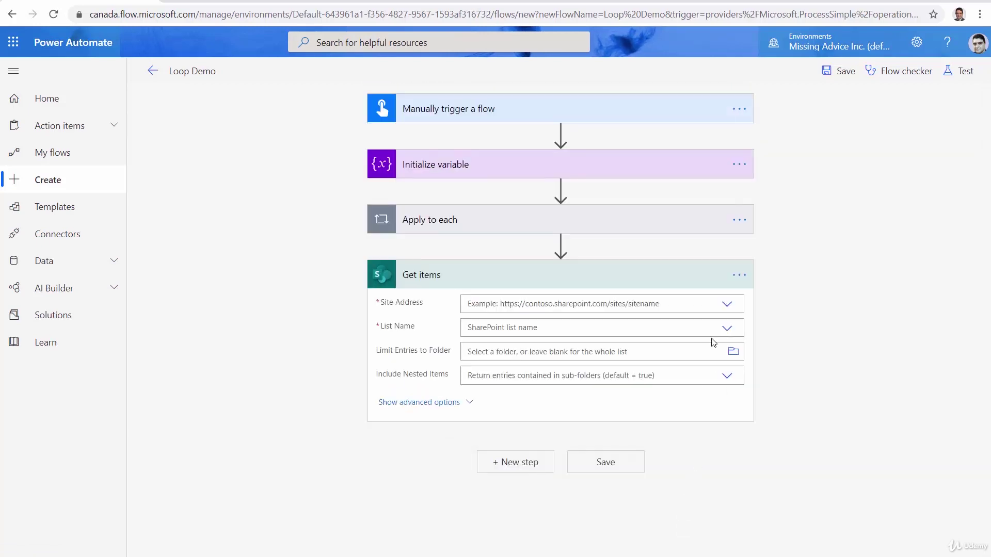
- Set Get items to the Power Automate Workshop site and Products List Demo list
click(728, 305)
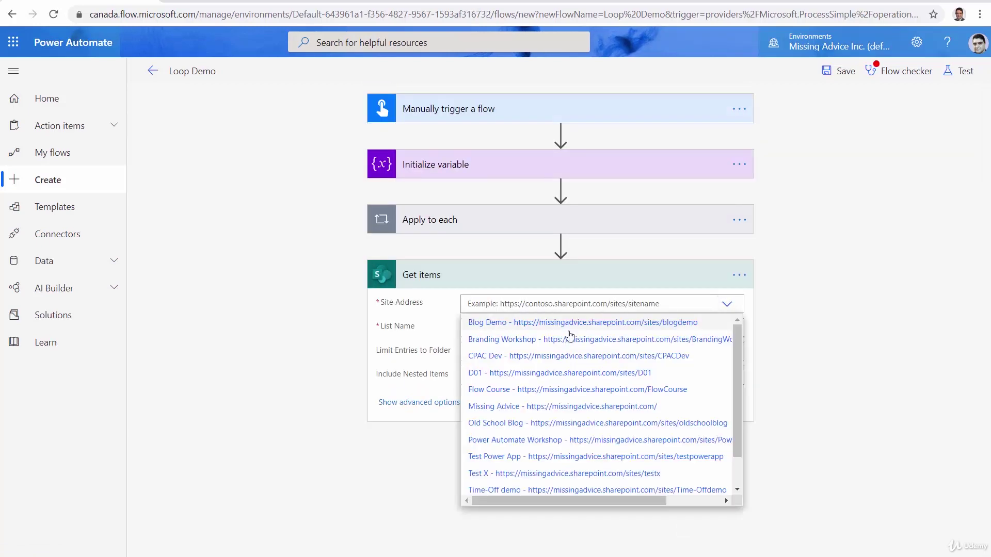
click(545, 440)
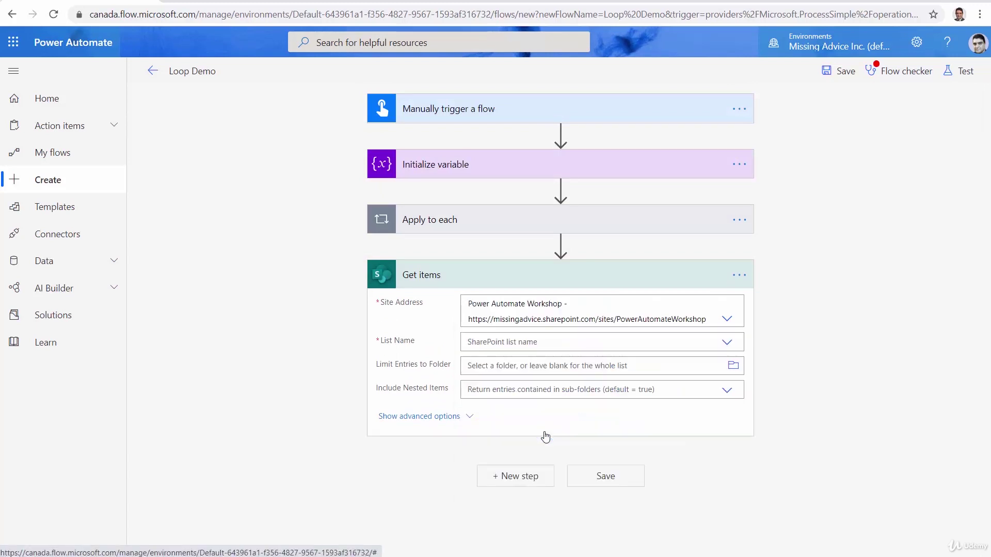
click(707, 347)
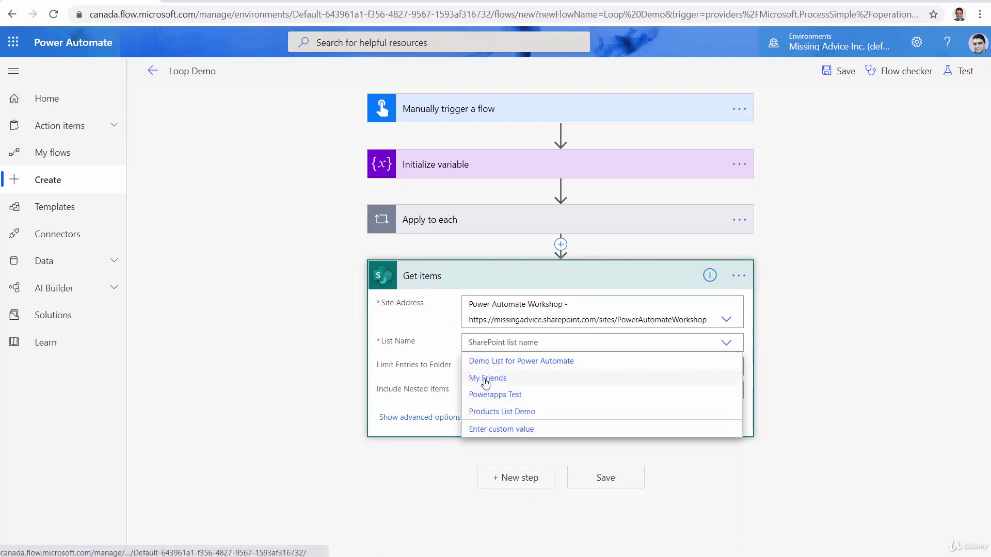
click(490, 412)
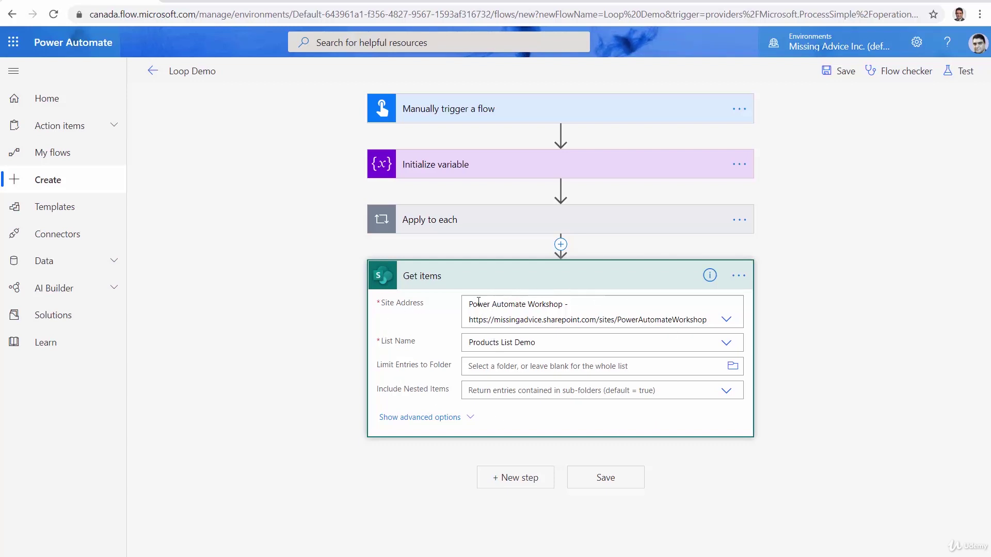
click(475, 173)
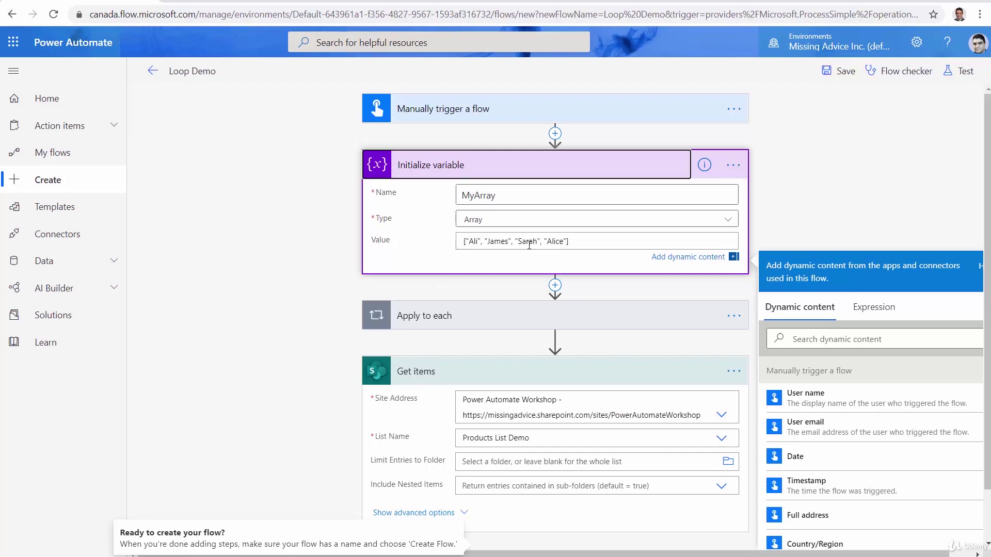
click(560, 173)
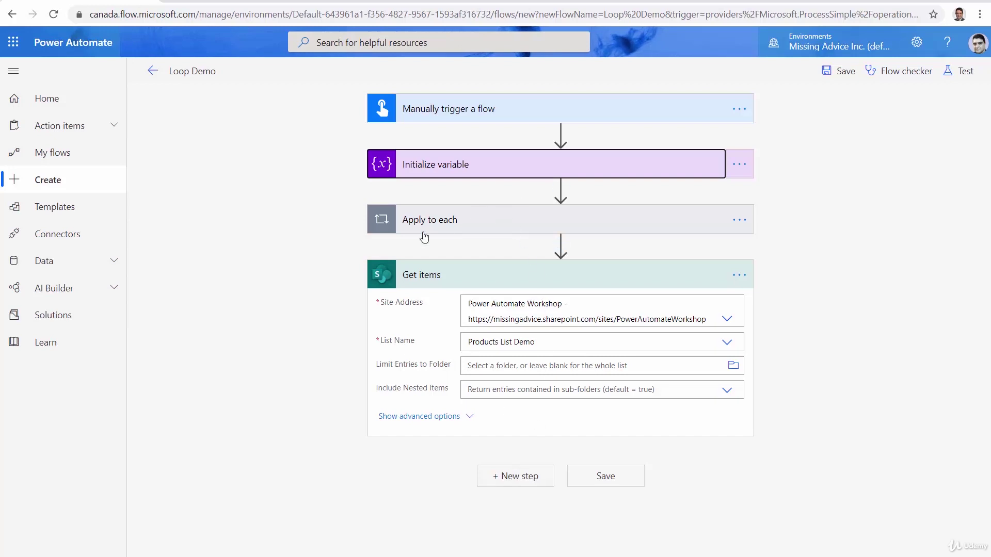
- Add an Apply to each loop after Get items that iterates over the Get items value output
click(519, 480)
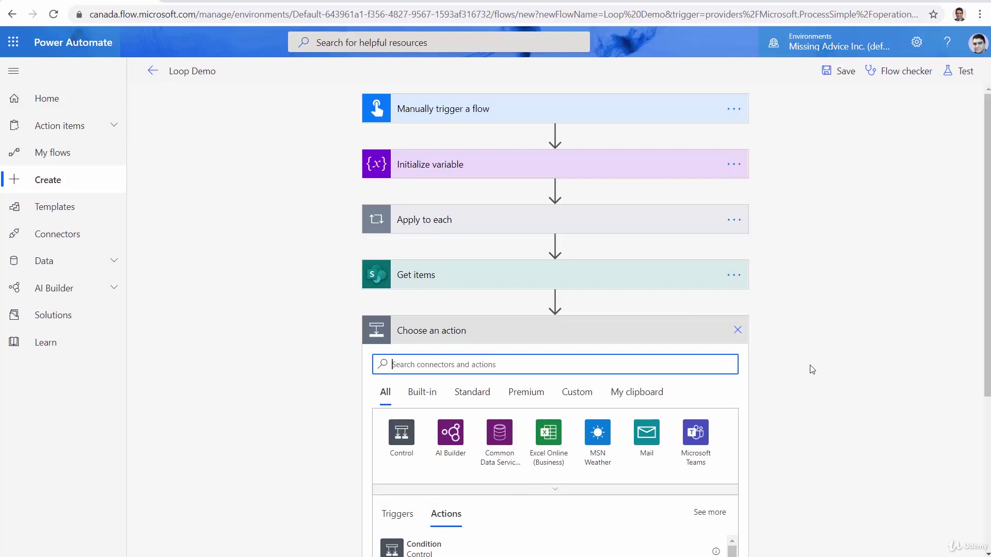
text(Apply)
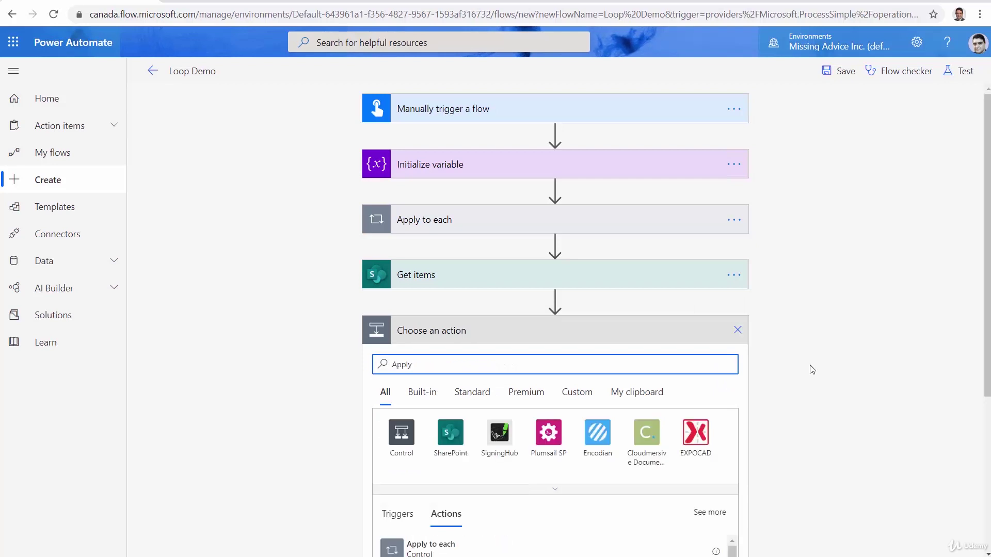
click(434, 548)
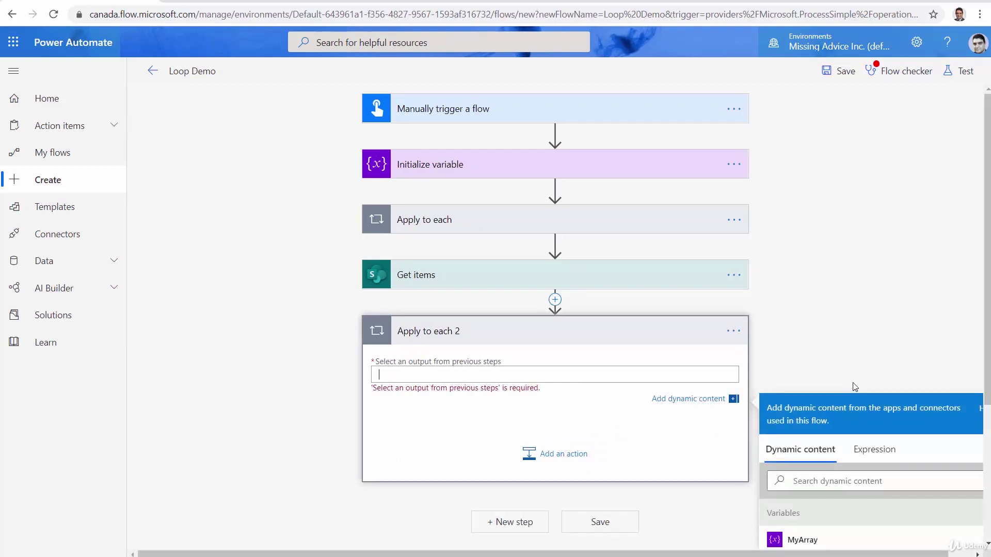
scroll(851, 379, down, 2)
scroll(849, 375, down, 2)
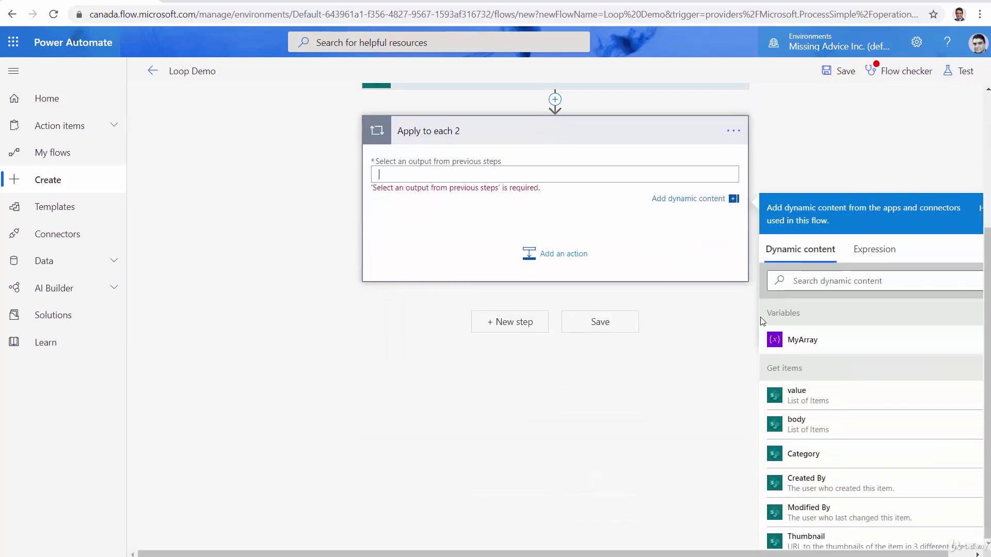
click(805, 400)
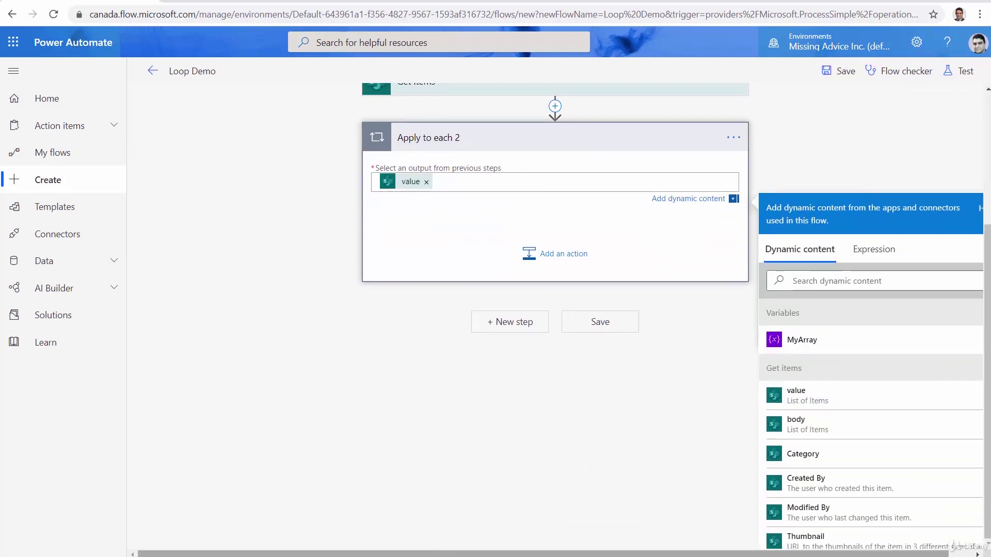
click(557, 258)
- Add a Send an email (V2) action inside the loop, addressed to the suggested recipient
text(S)
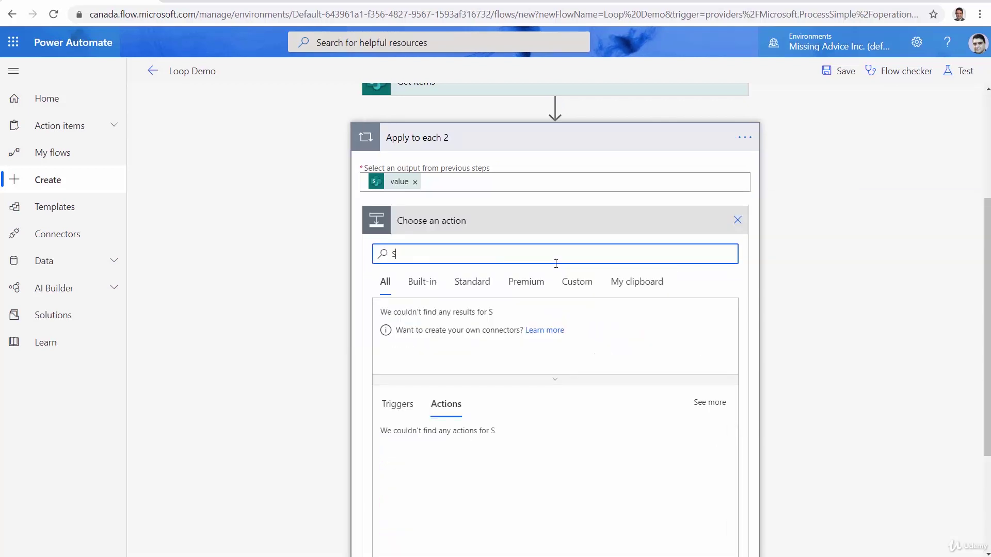
text(end email)
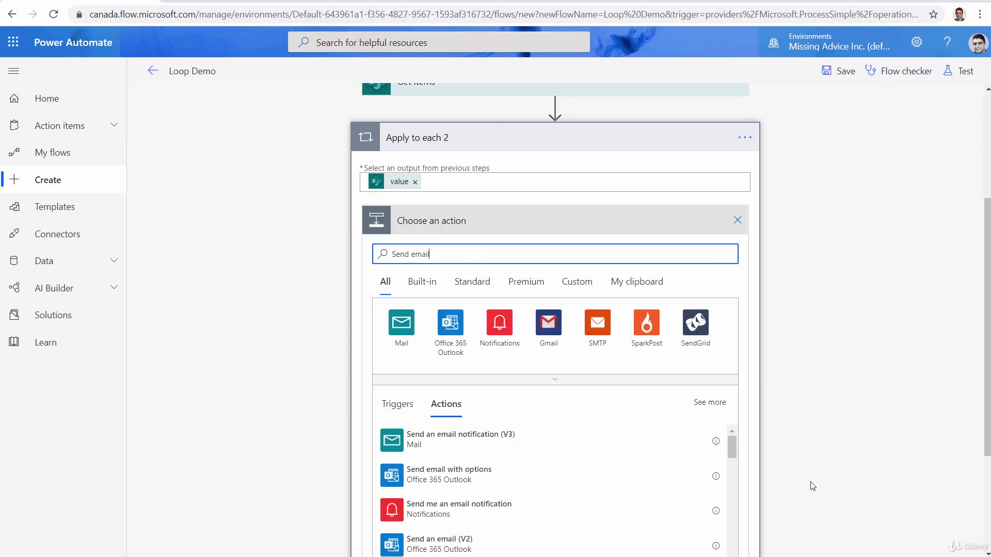
click(420, 546)
click(650, 304)
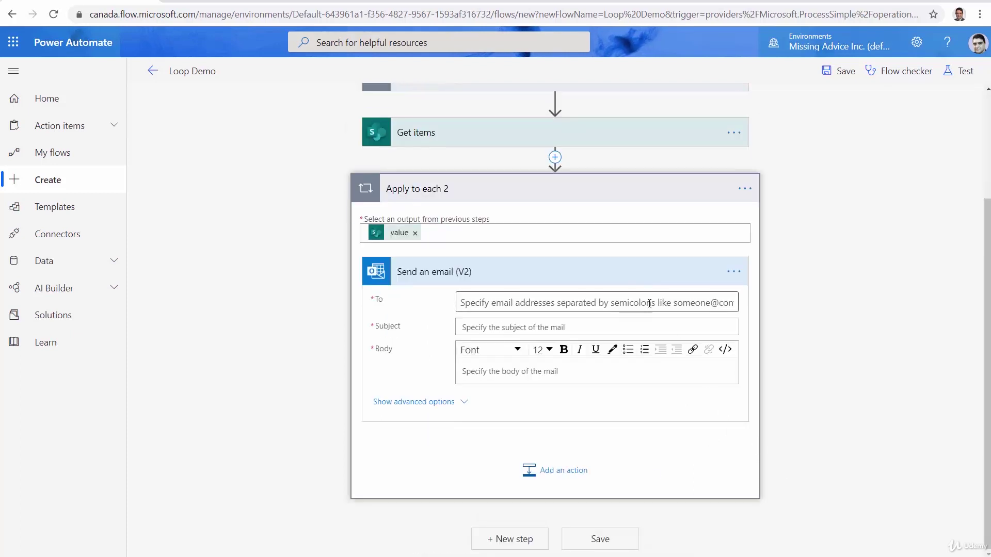
text(ali)
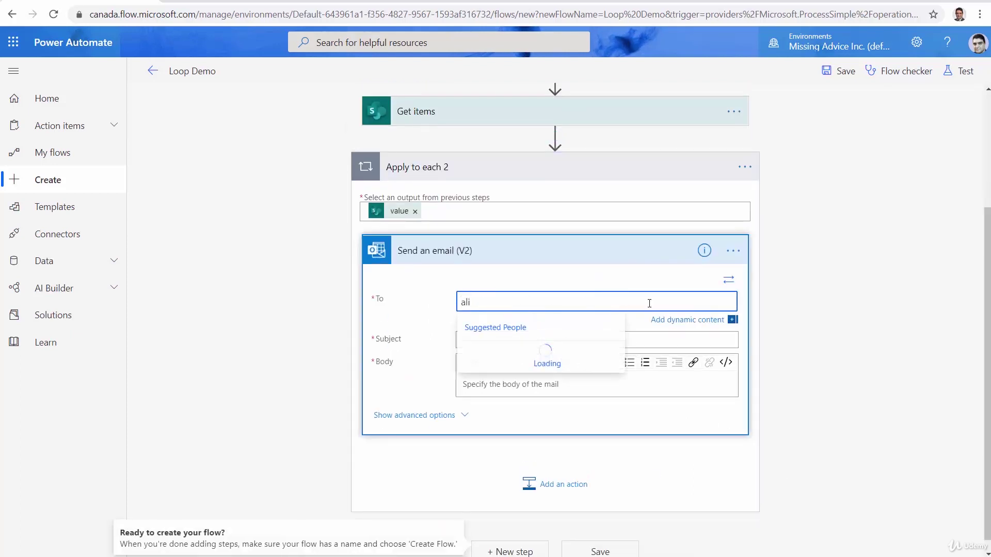
click(512, 355)
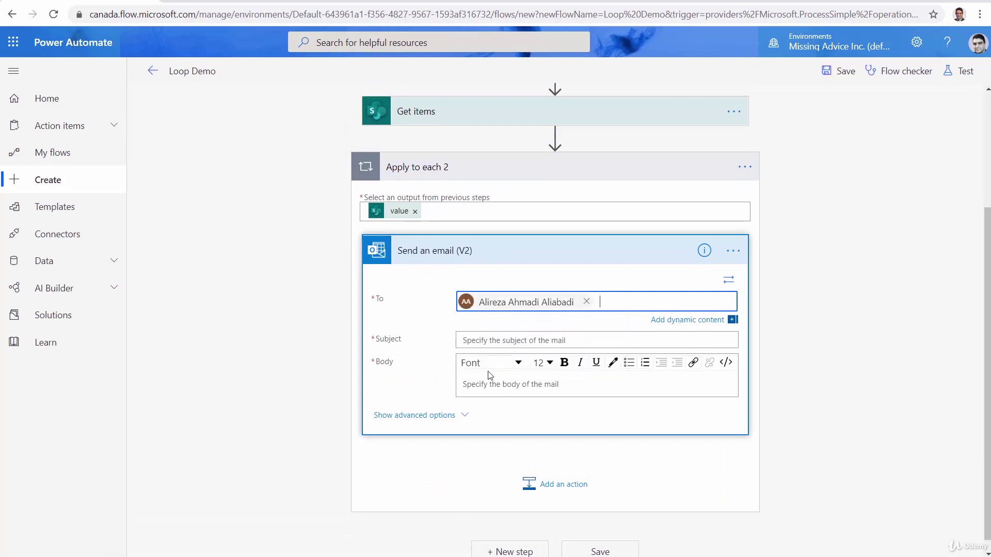
- Set the email Subject to 'Test' followed by Category Value
click(490, 340)
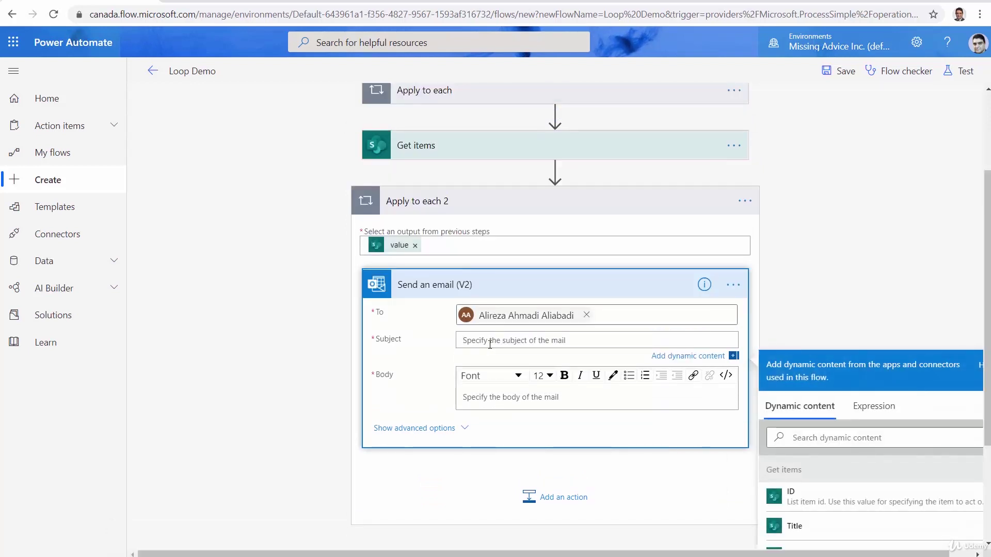
text(Test)
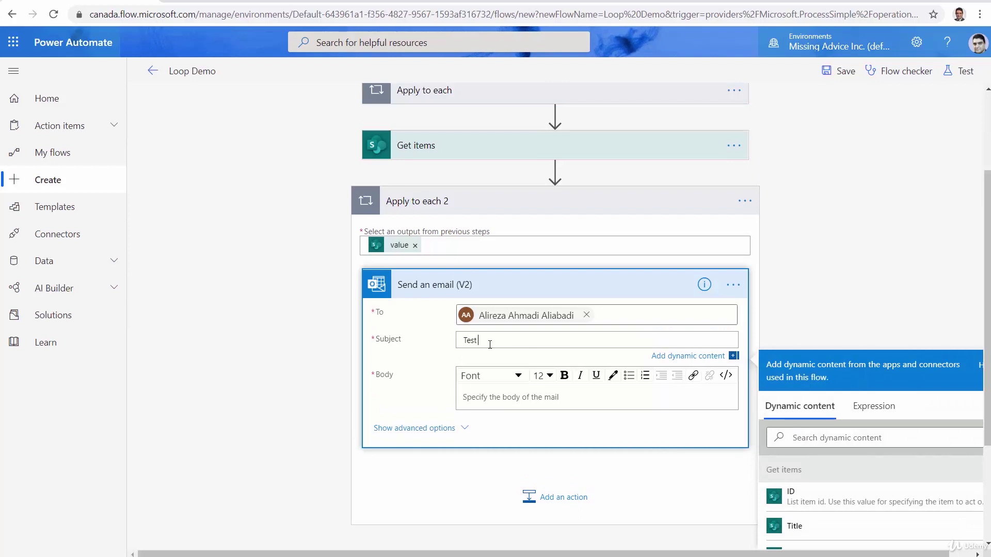
scroll(888, 452, down, 3)
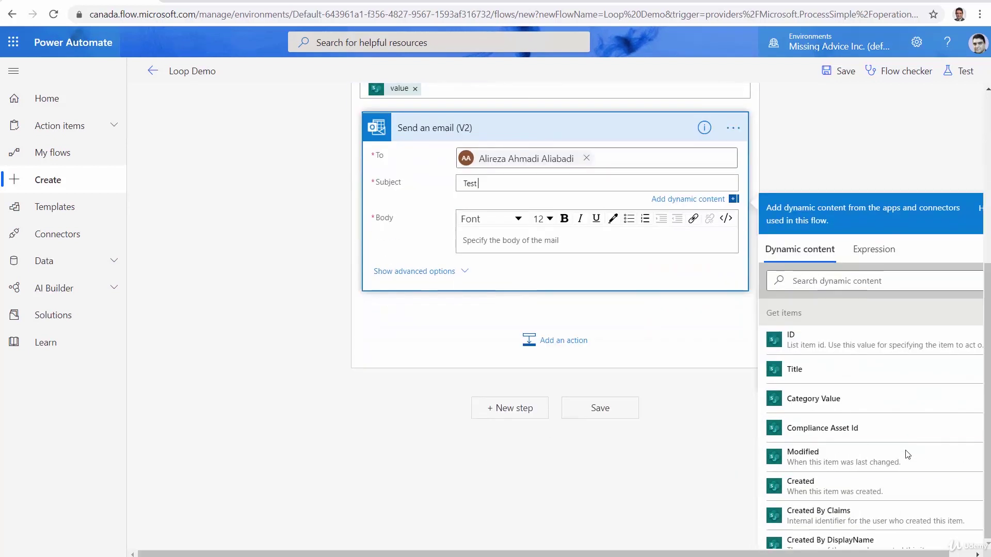
click(813, 399)
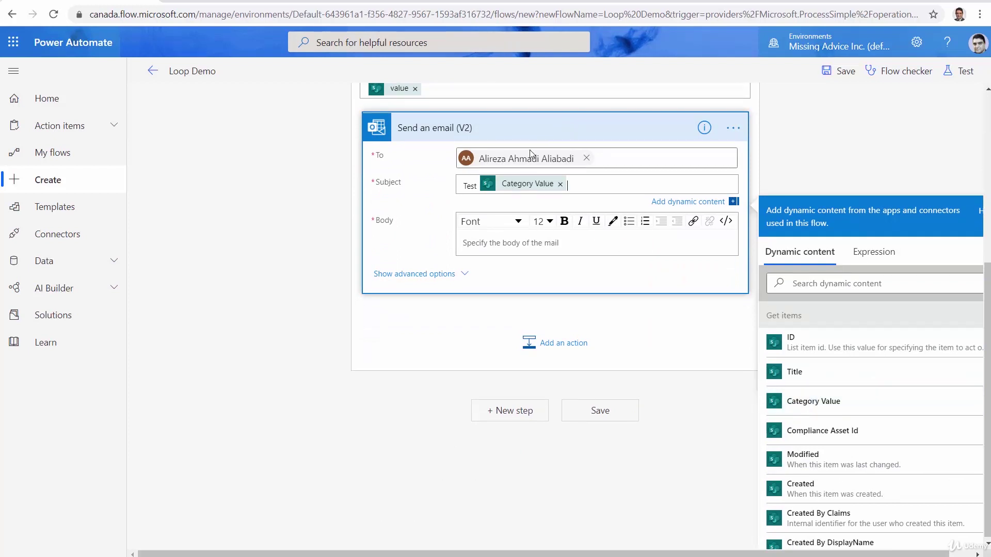
scroll(529, 206, up, 3)
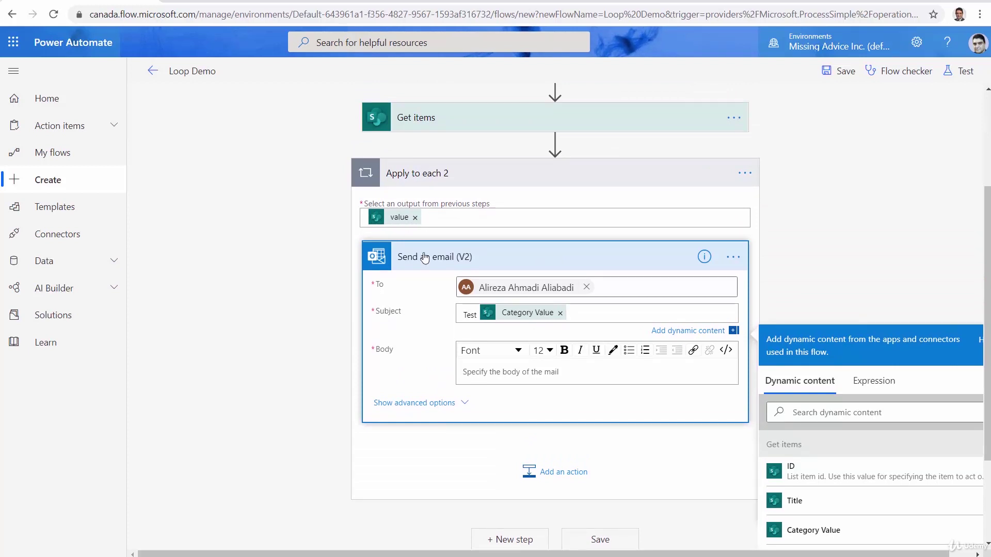
scroll(424, 258, up, 3)
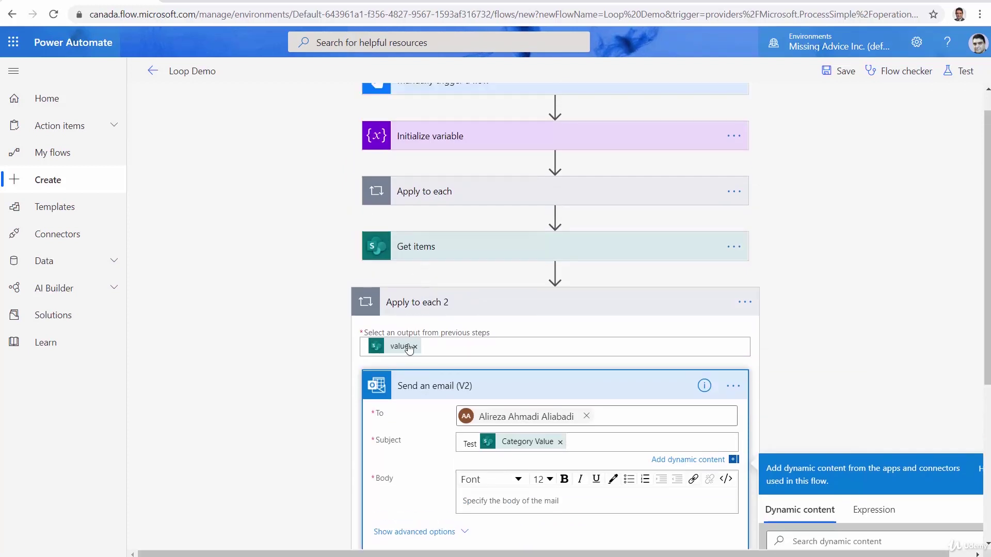
- Expand the first Apply to each loop and its Create item step to review them
click(436, 193)
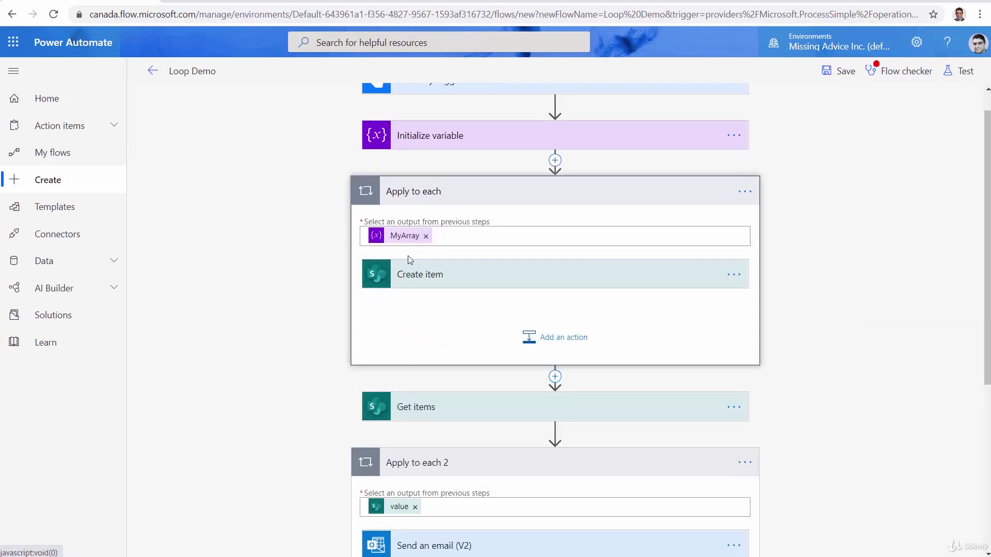
click(437, 278)
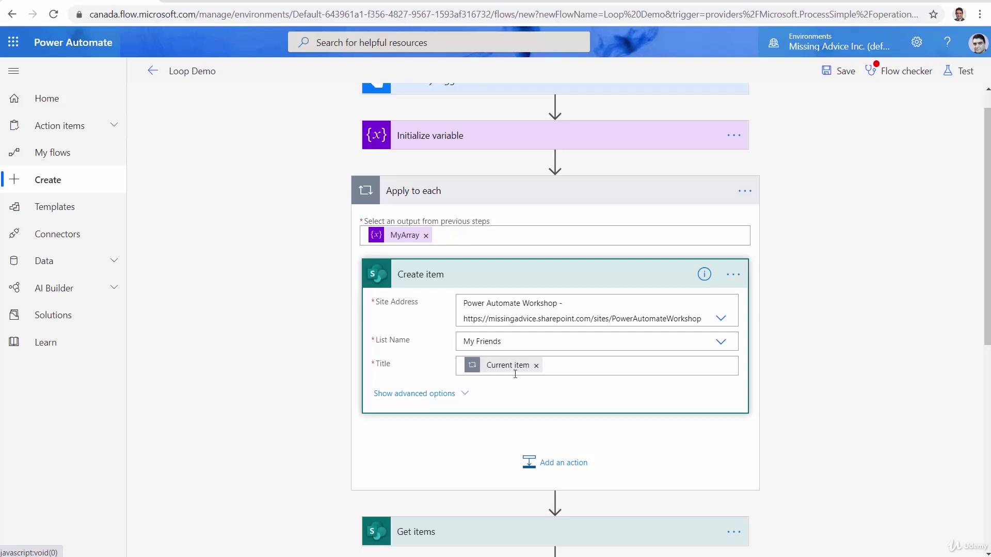
scroll(589, 393, down, 8)
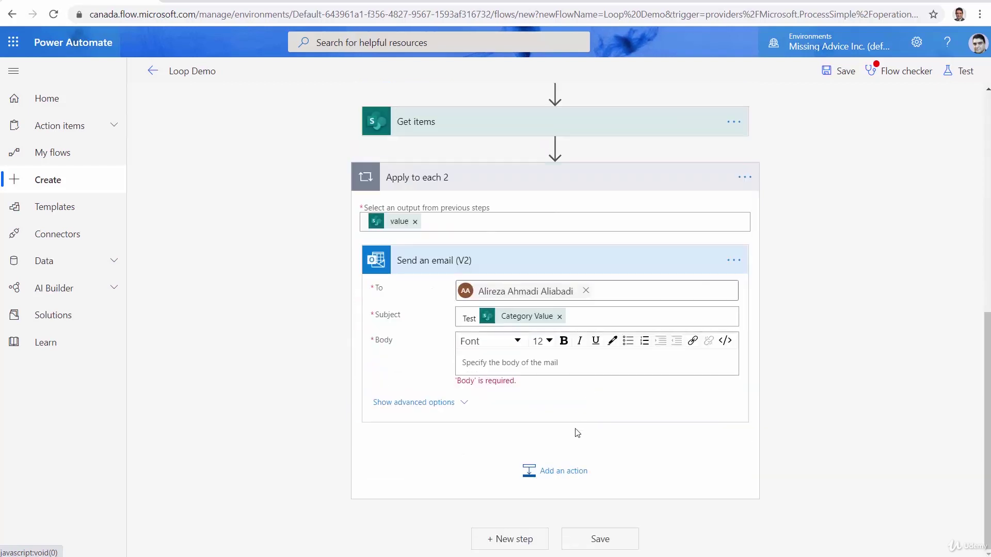
- Set the email Body to 'The product is' plus Title, then save the flow
click(535, 365)
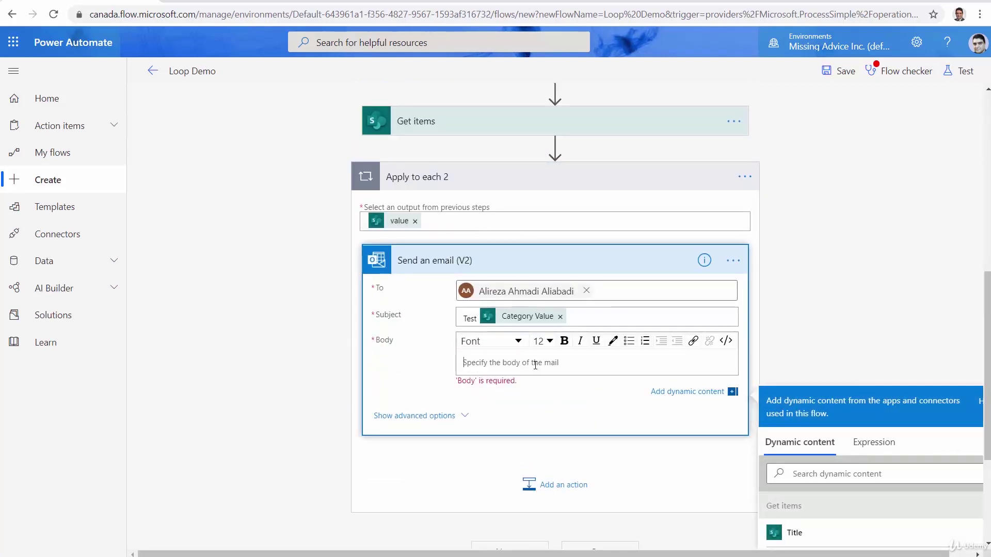
text(The product is)
click(795, 533)
click(614, 359)
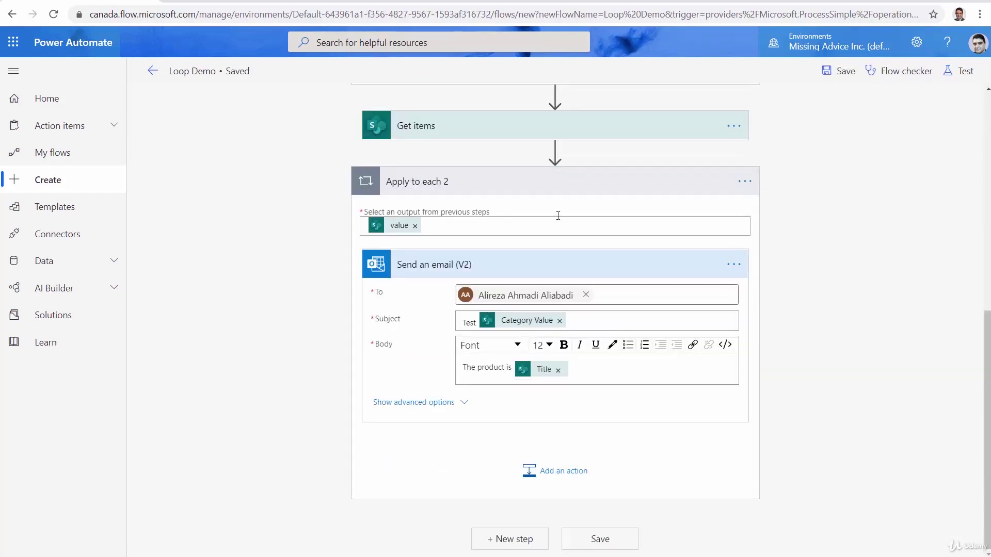
click(517, 189)
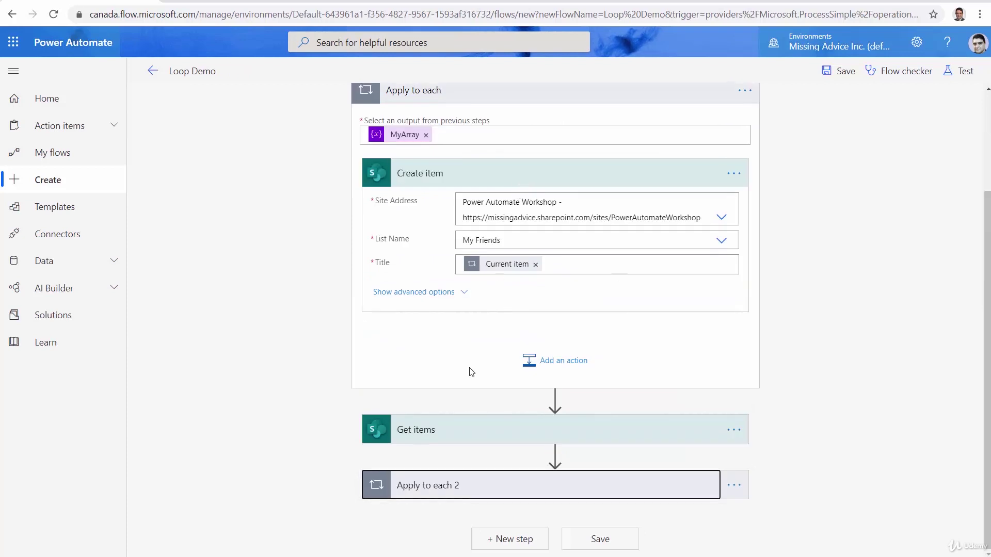
- Expand Get items and Apply to each 2 to review the email's Subject and Body settings
scroll(470, 371, up, 3)
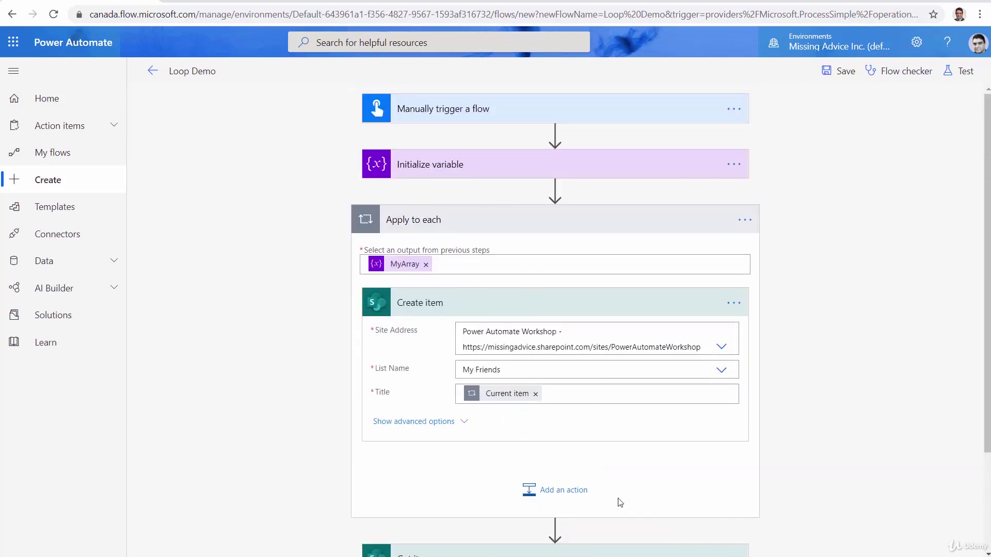
scroll(620, 502, down, 1)
scroll(620, 502, down, 2)
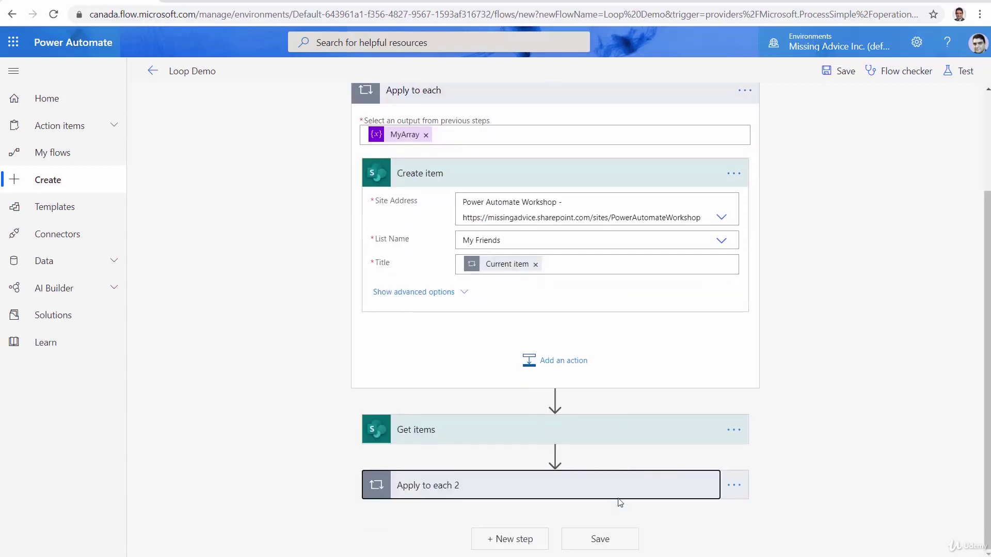
click(550, 440)
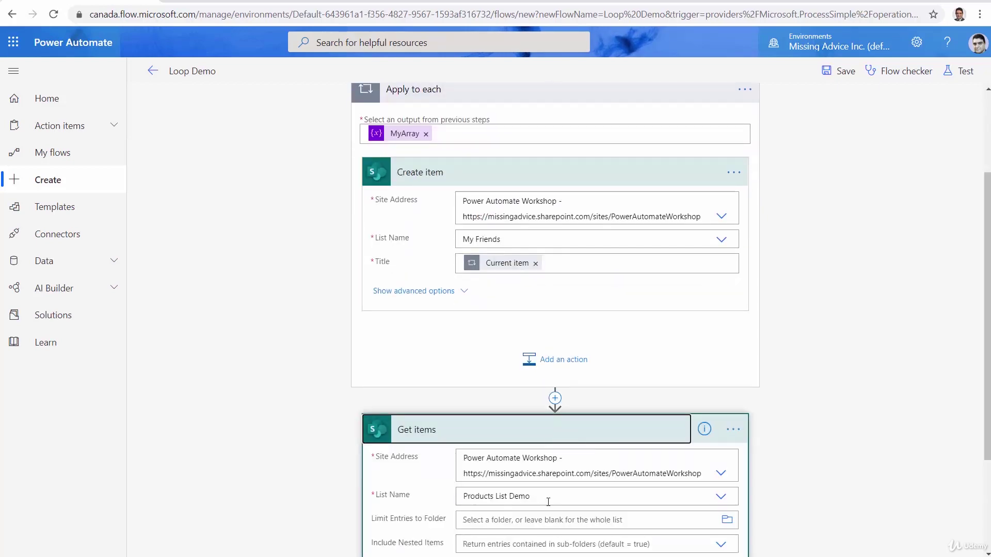
scroll(542, 509, down, 3)
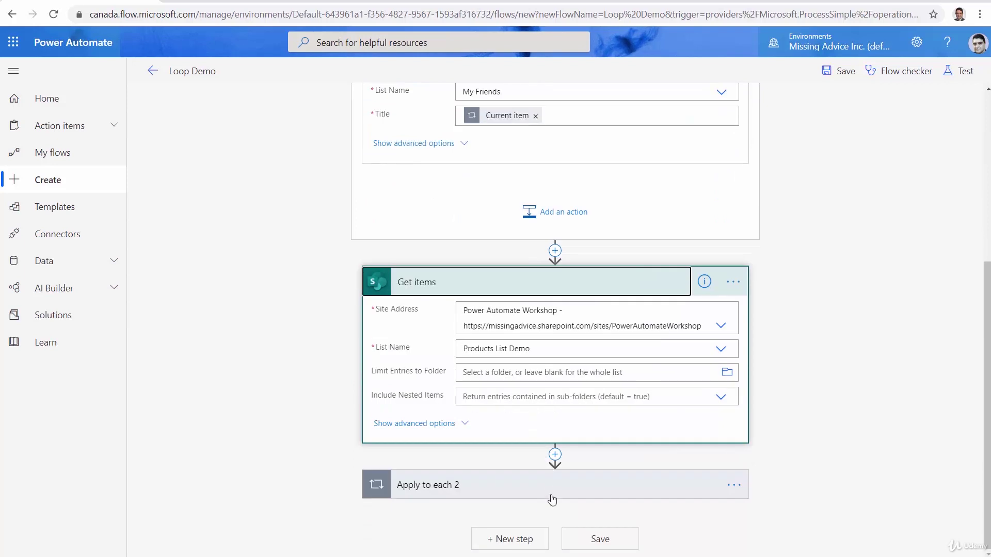
click(556, 492)
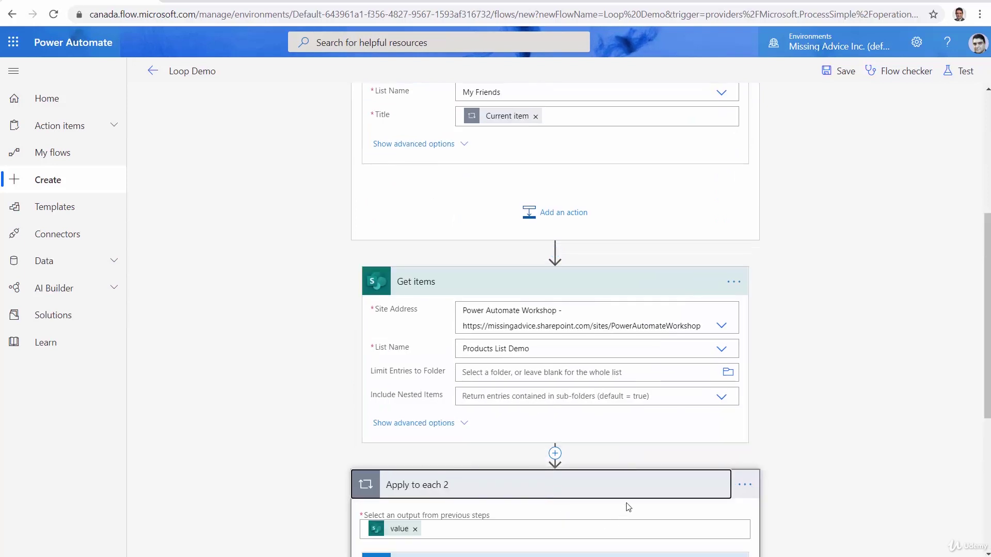
scroll(563, 521, down, 5)
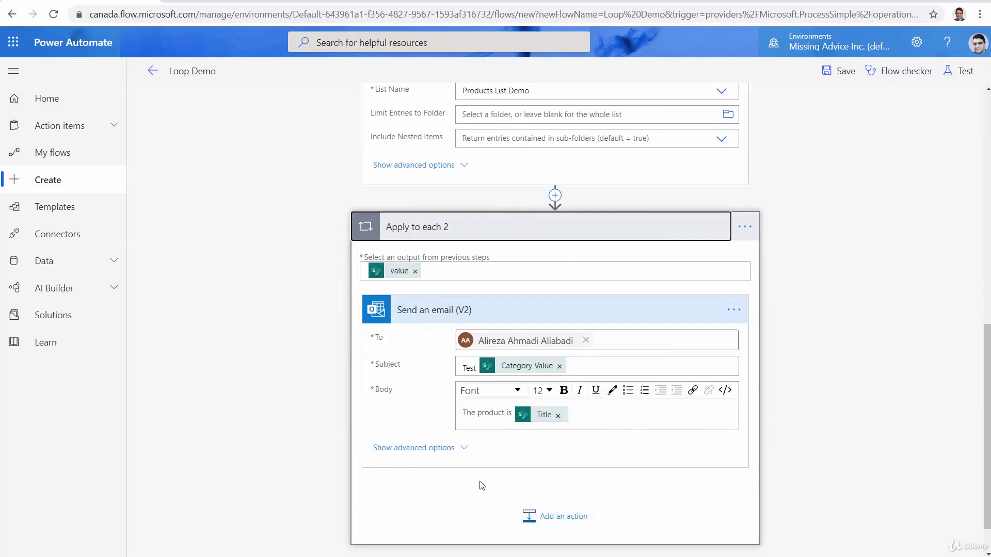
scroll(482, 475, up, 4)
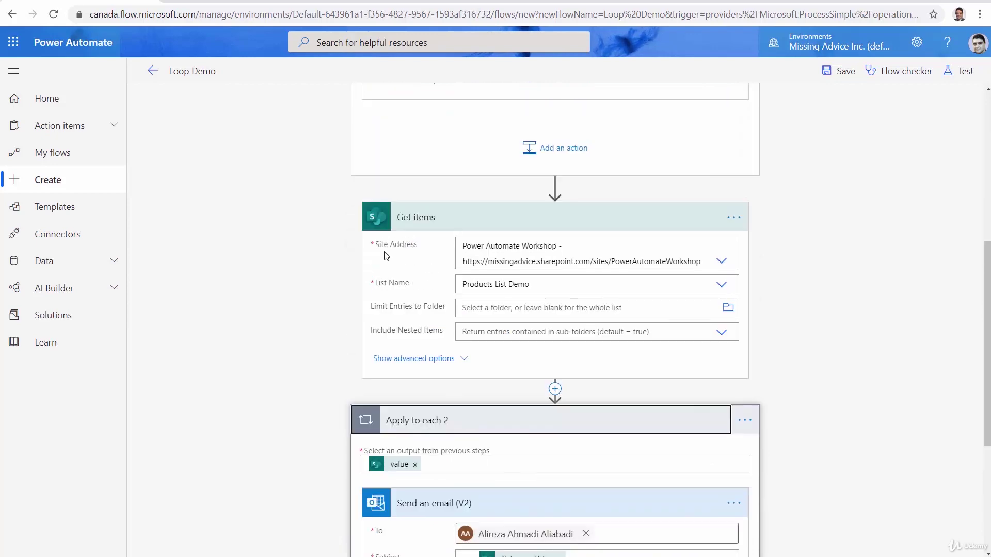
scroll(518, 353, down, 5)
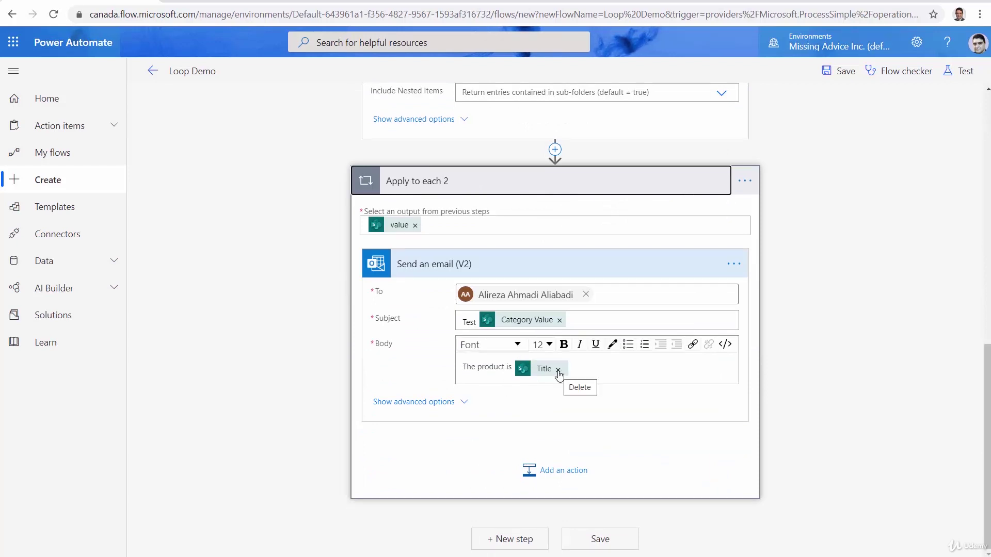
- Run a manual test of Loop Demo and confirm all five steps succeed
click(961, 73)
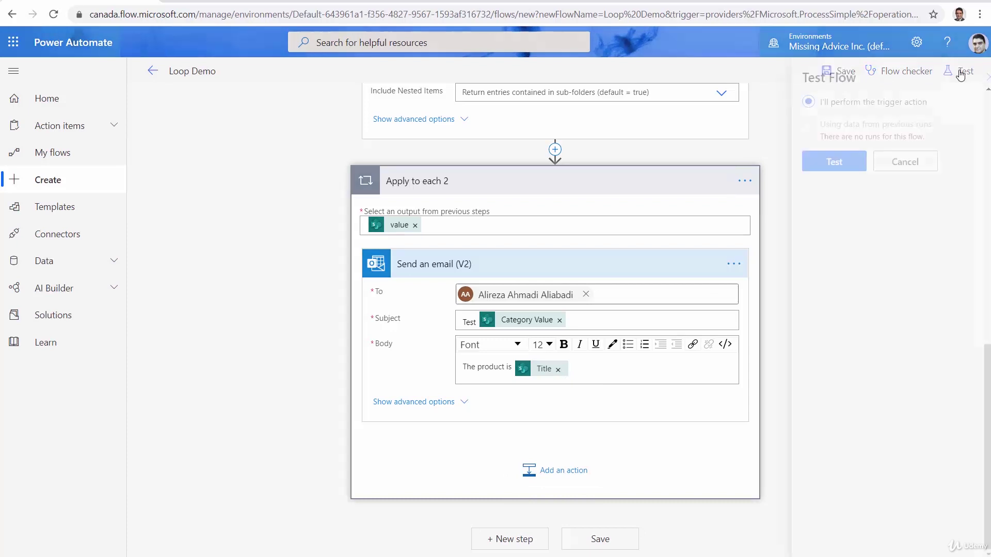
click(826, 161)
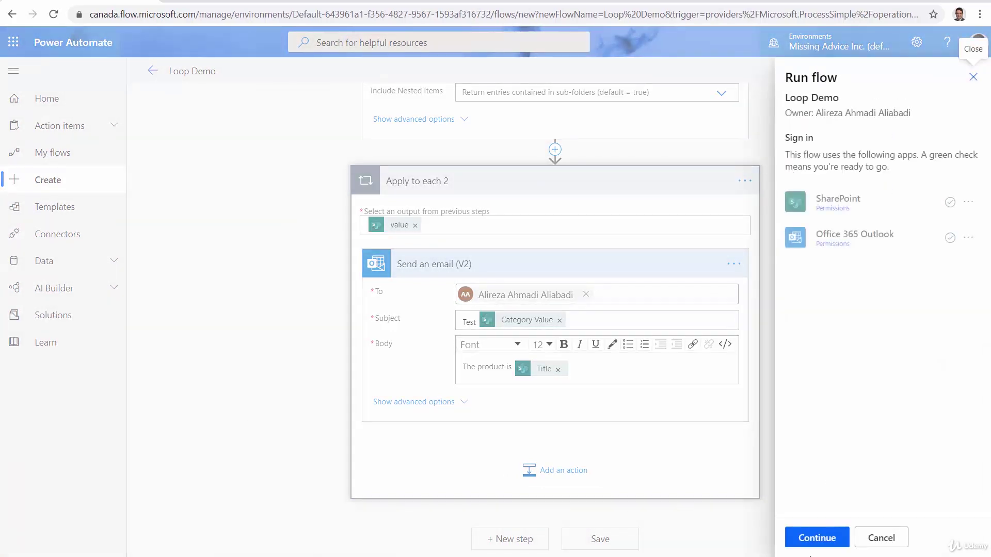
click(819, 539)
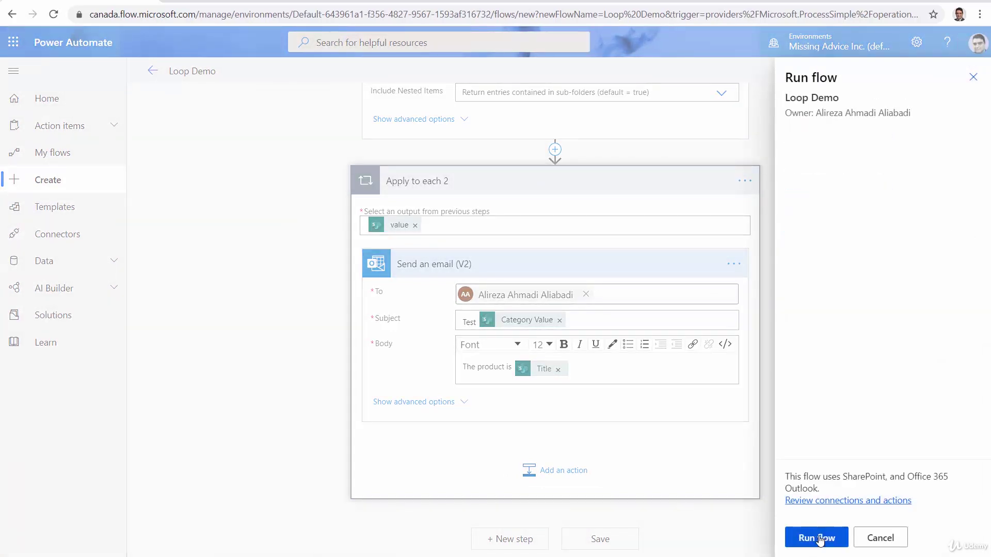
click(820, 539)
click(819, 540)
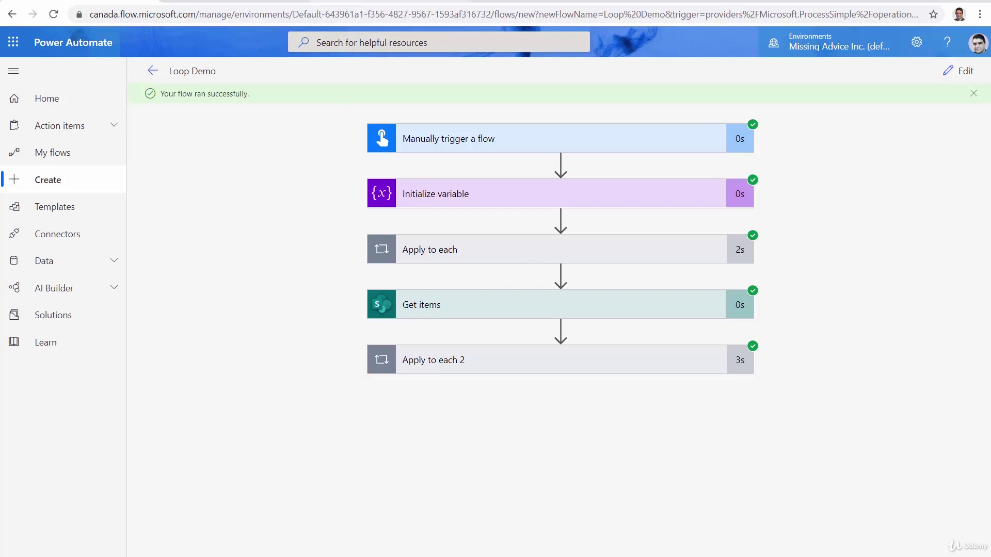
key(ctrl+Tab)
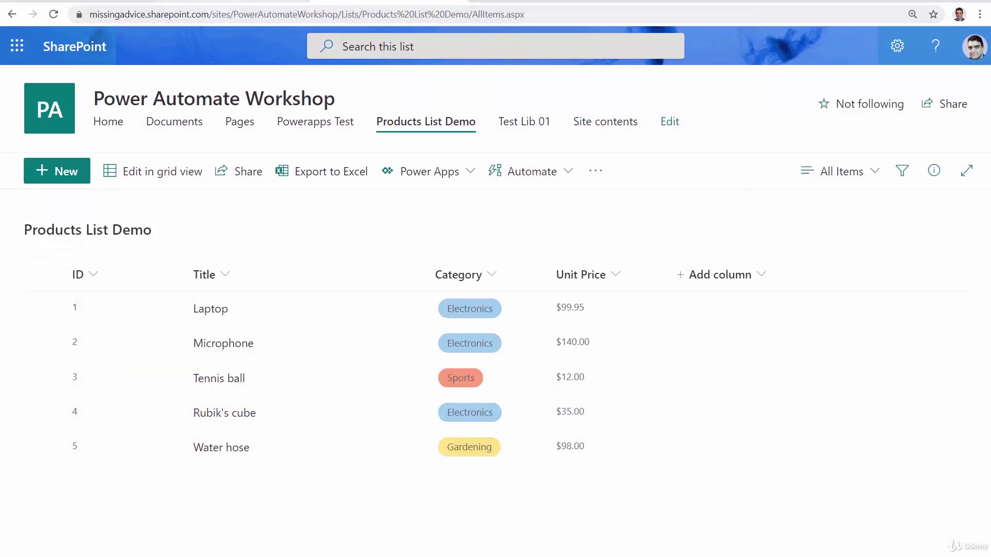
- Open the My Friends list from Site contents to check its eight friend entries
click(233, 2)
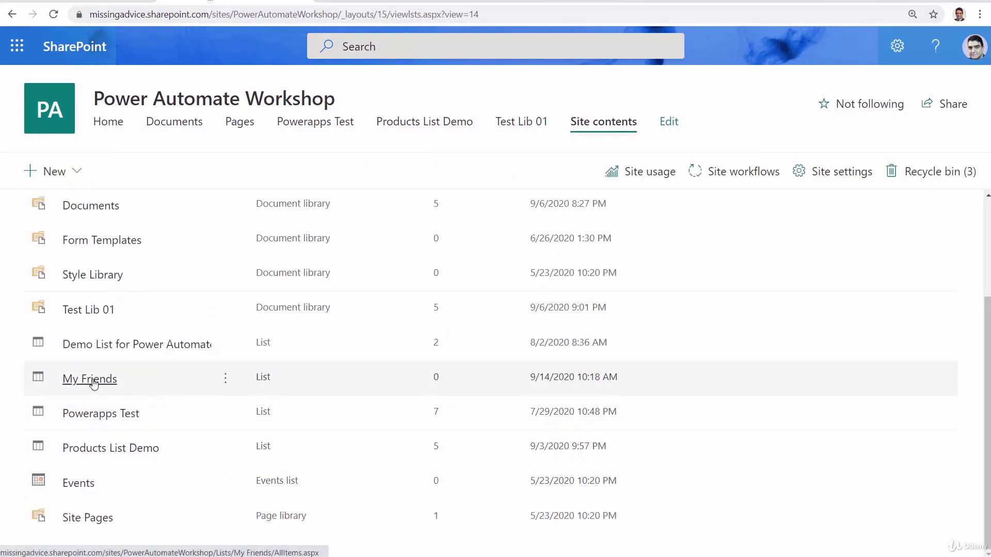
click(93, 382)
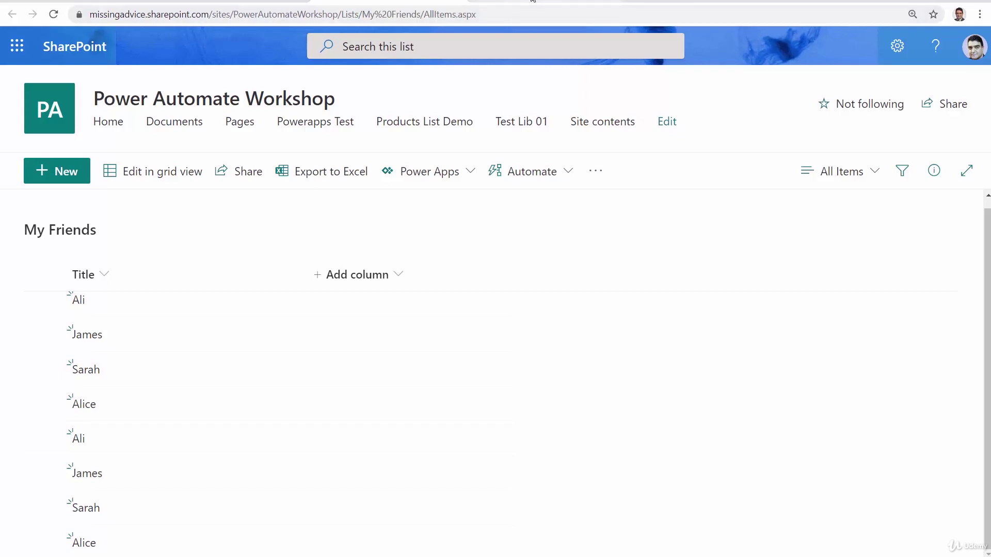
click(17, 46)
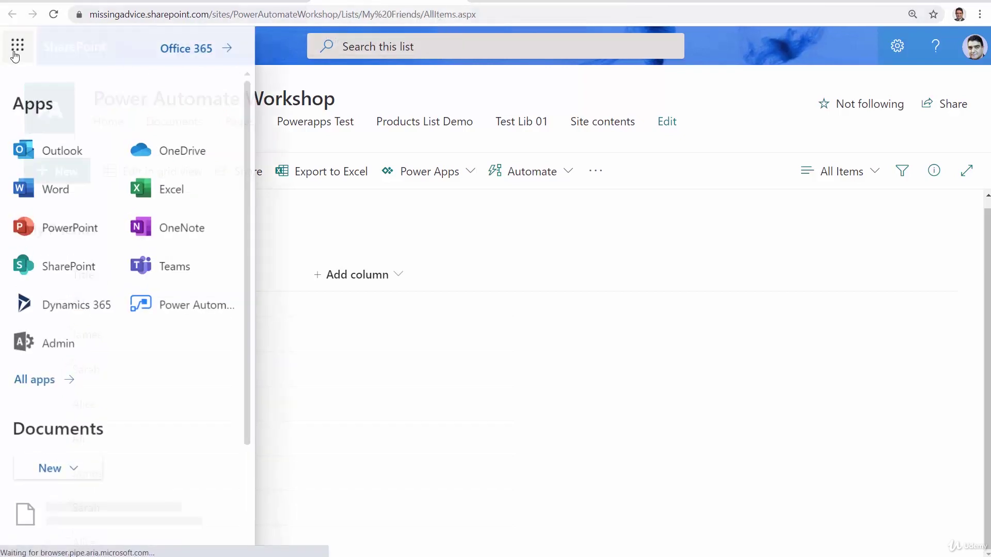
- Open Outlook and read the Test emails for Laptop, Microphone, Tennis ball, Rubik's cube, Water hose
click(111, 149)
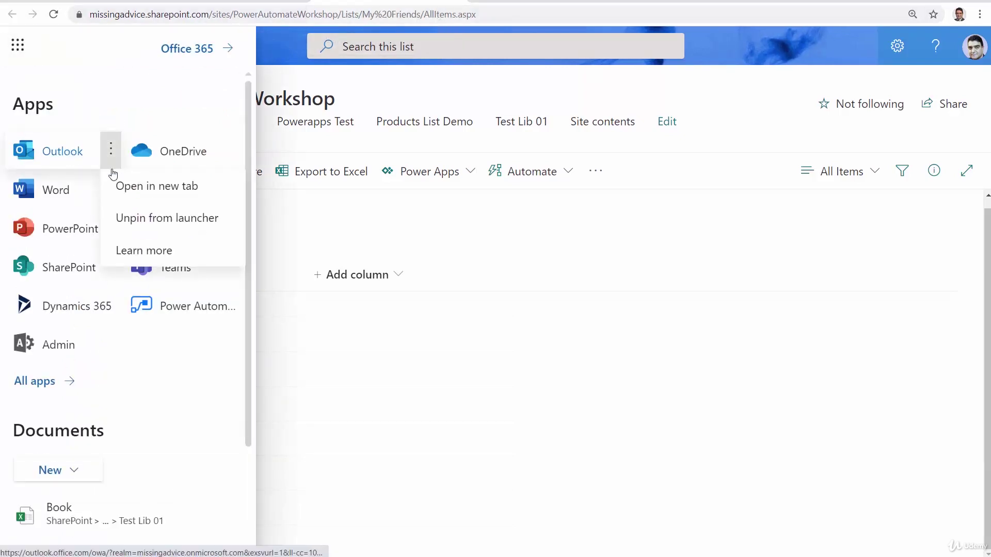
click(123, 184)
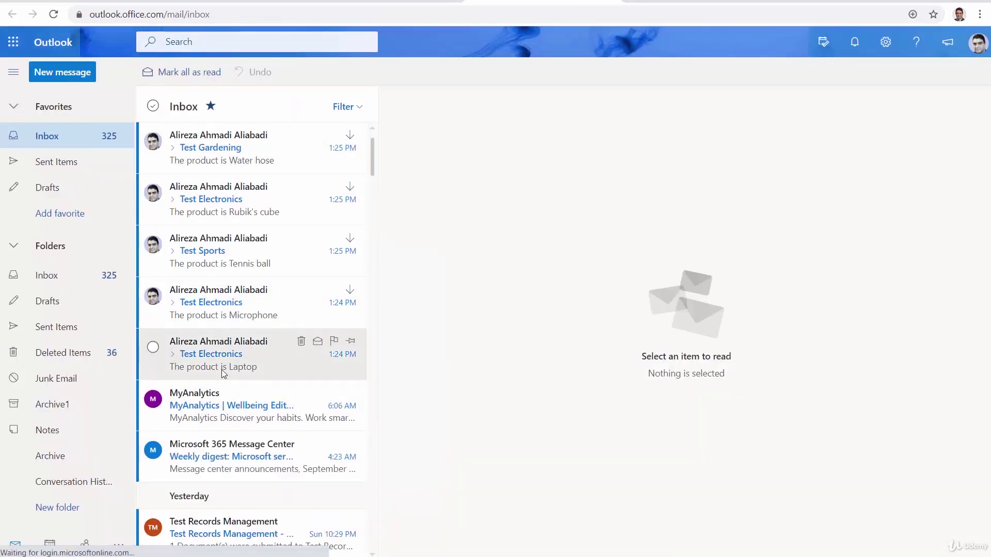
click(222, 370)
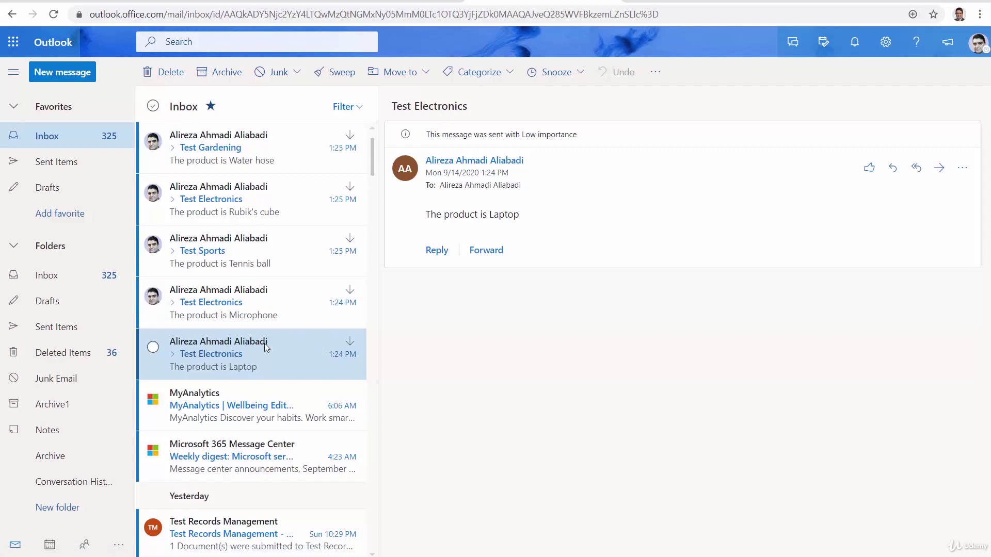
click(221, 317)
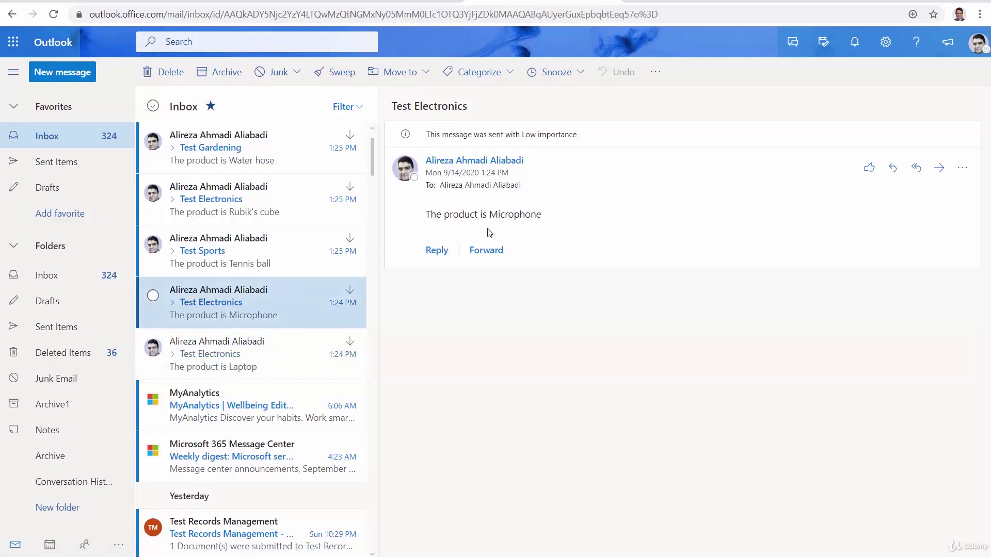
click(216, 268)
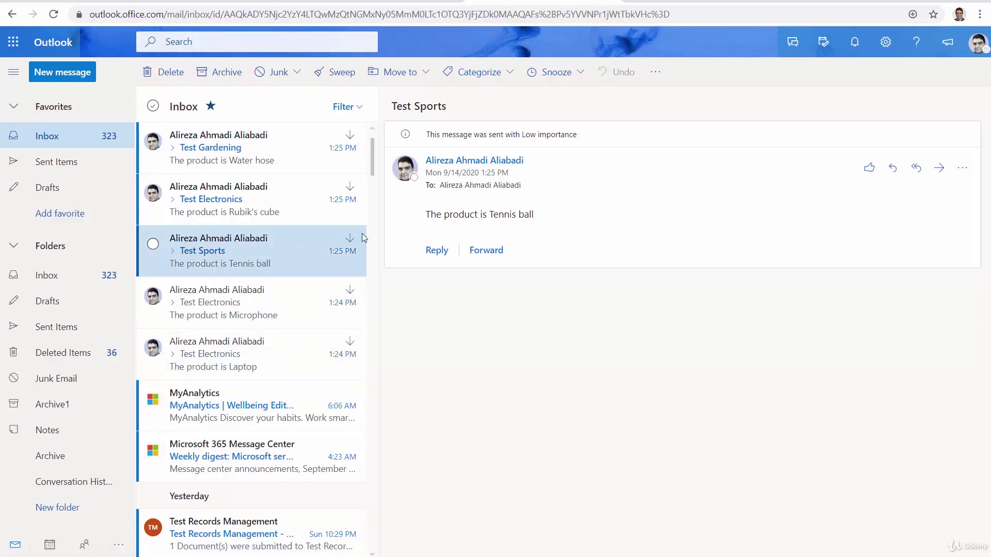
click(231, 198)
click(234, 169)
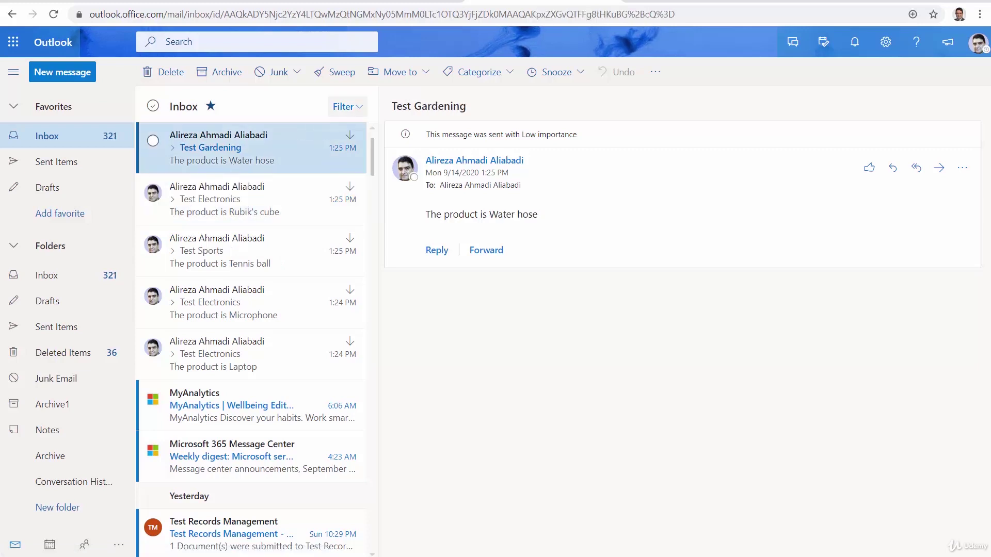
click(83, 1)
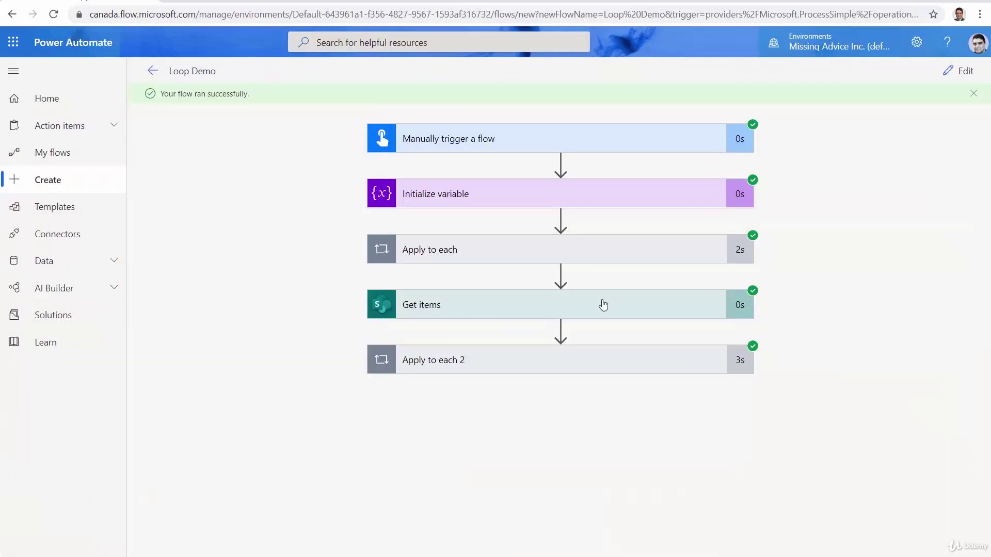
- Expand both loops in the run details to see 4 Create item and 5 email iterations
click(453, 255)
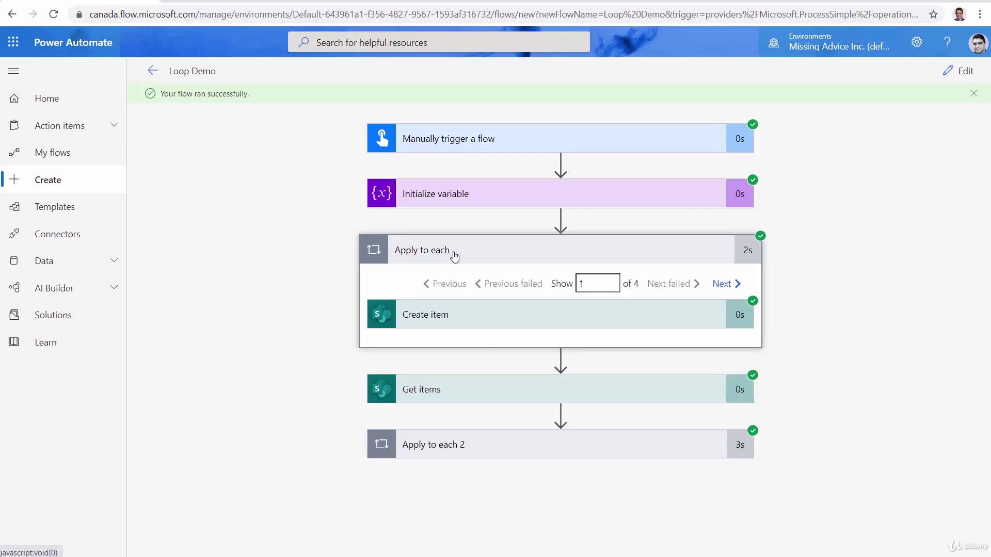
click(532, 450)
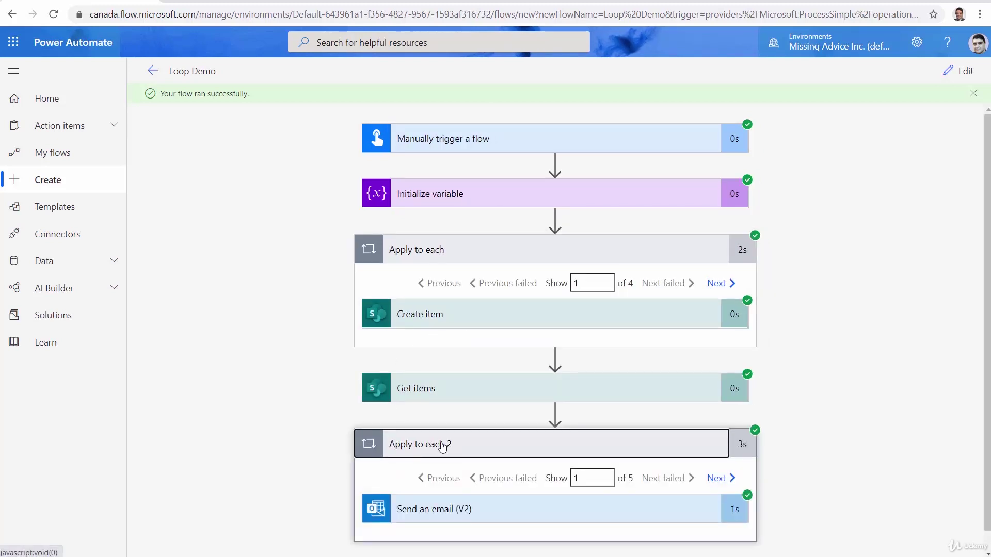